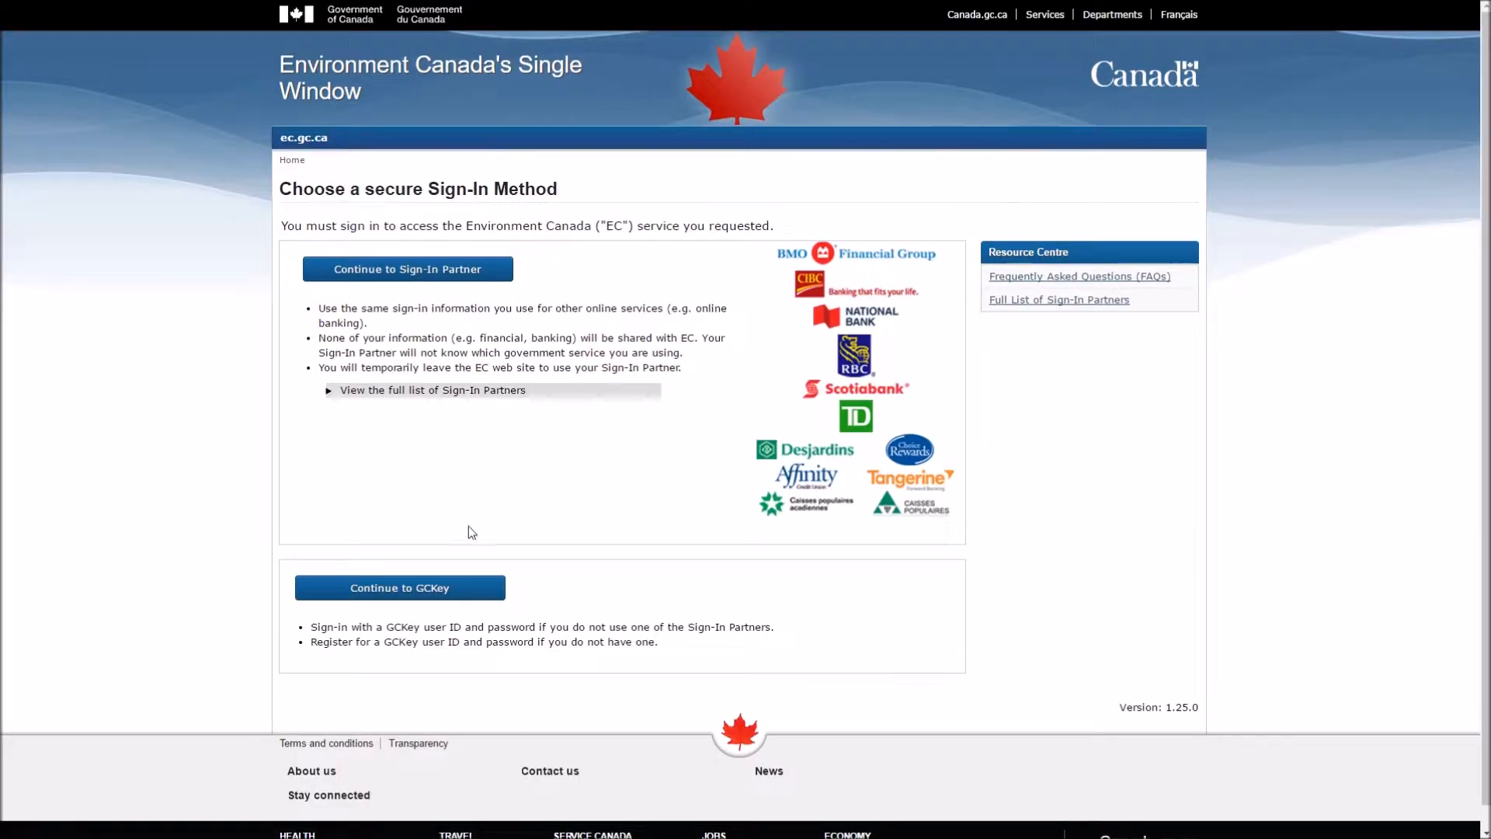
Step: Sign in through GCKey with the account username and password, then continue to Single Window
{"action": "left_click", "coordinate": [430, 587]}
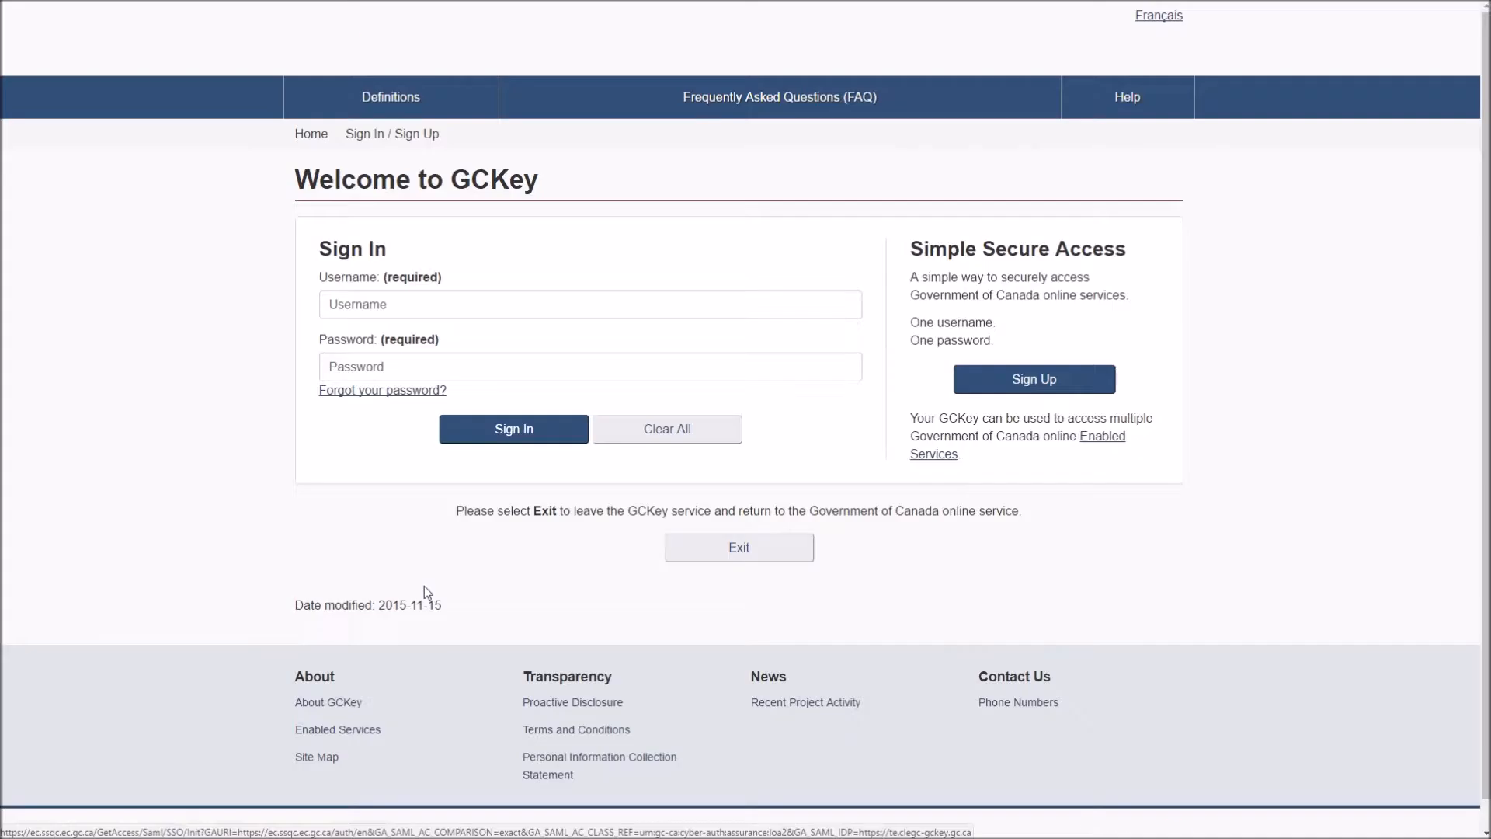
{"action": "left_click", "coordinate": [452, 309]}
{"action": "key", "text": "Tab"}
{"action": "type", "text": "••••••••"}
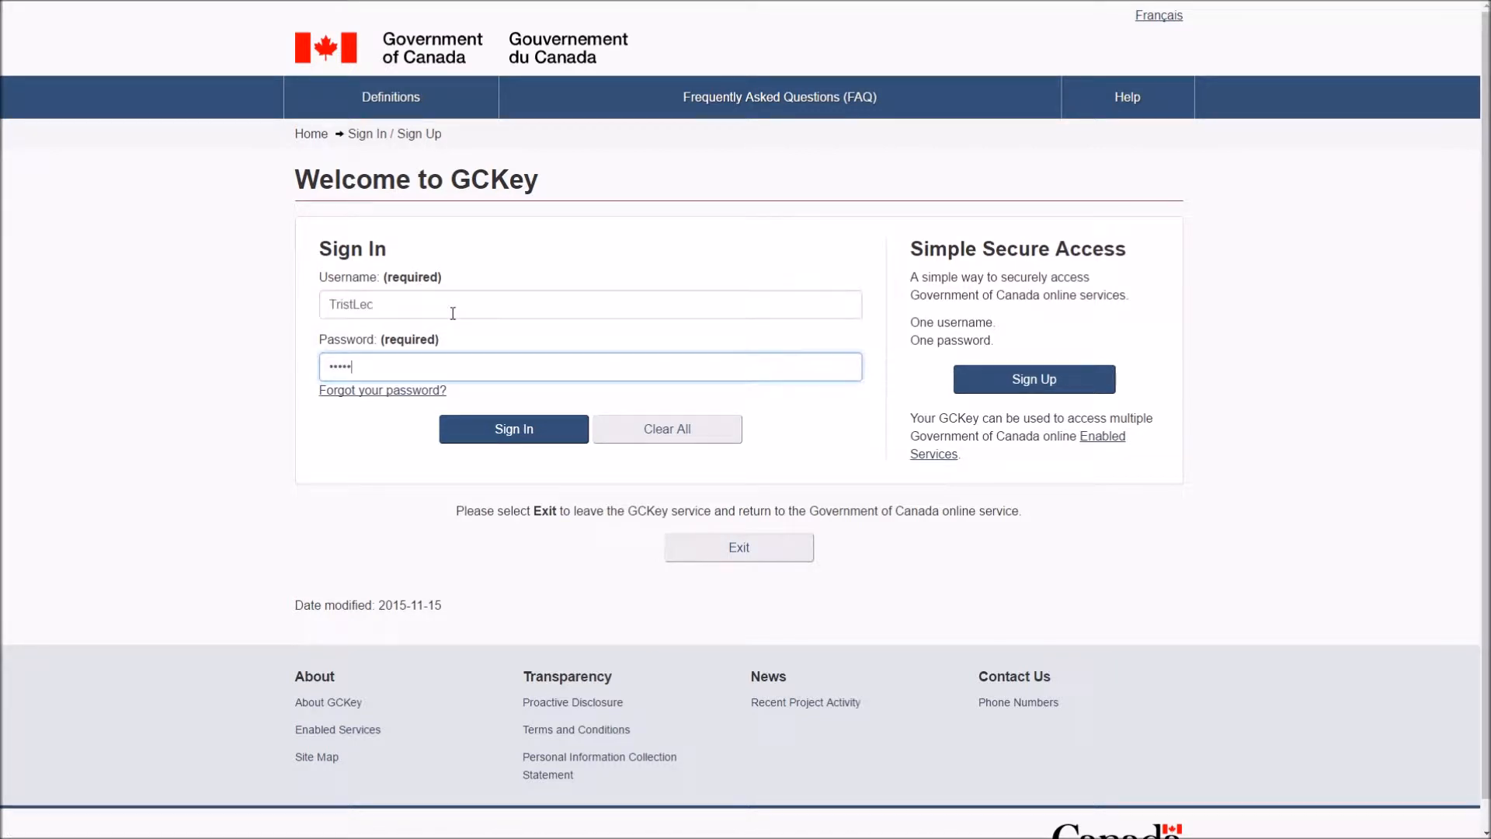
{"action": "key", "text": "Return"}
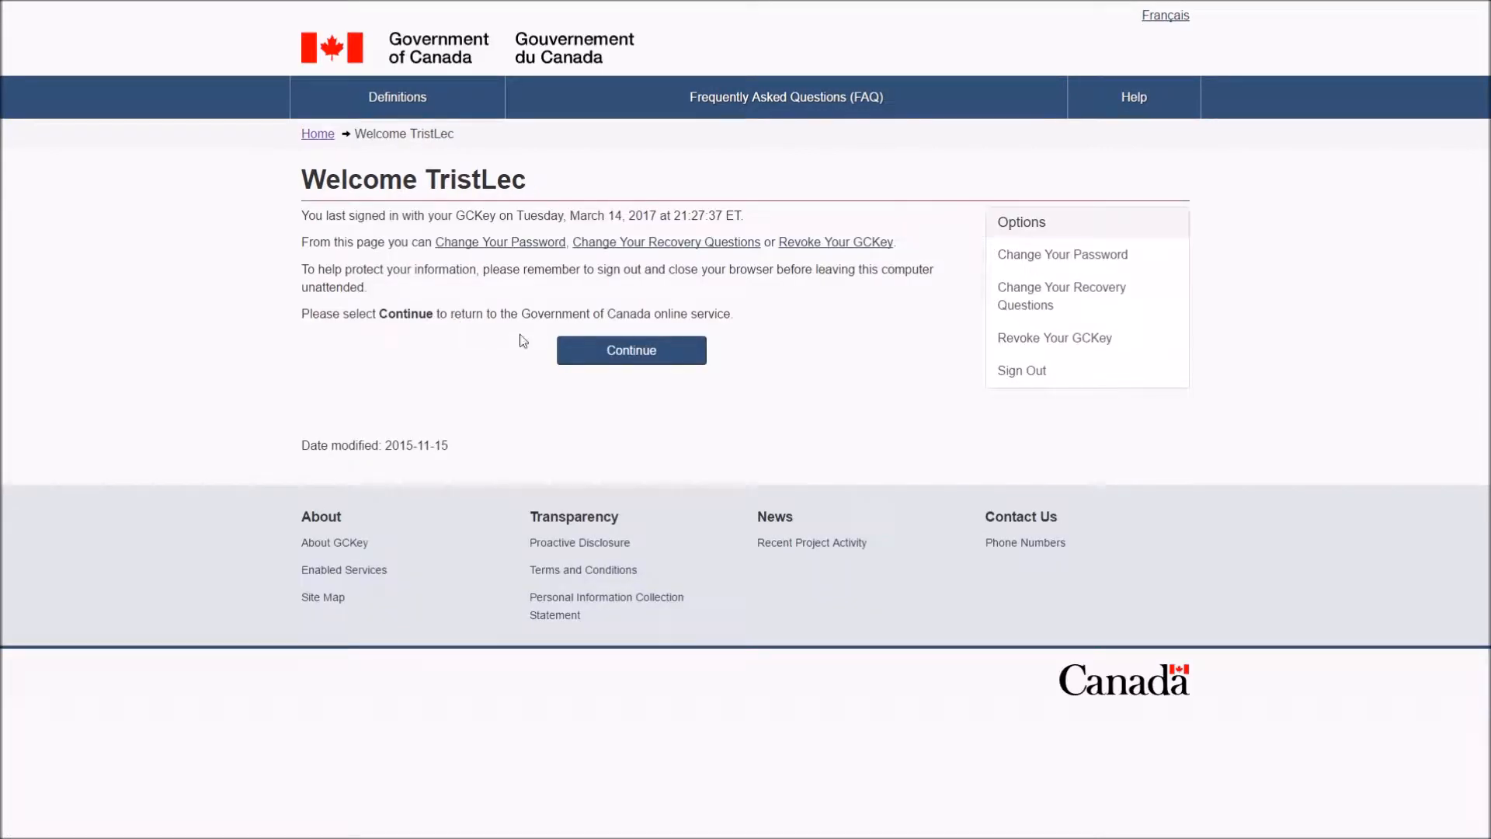
{"action": "left_click", "coordinate": [585, 351]}
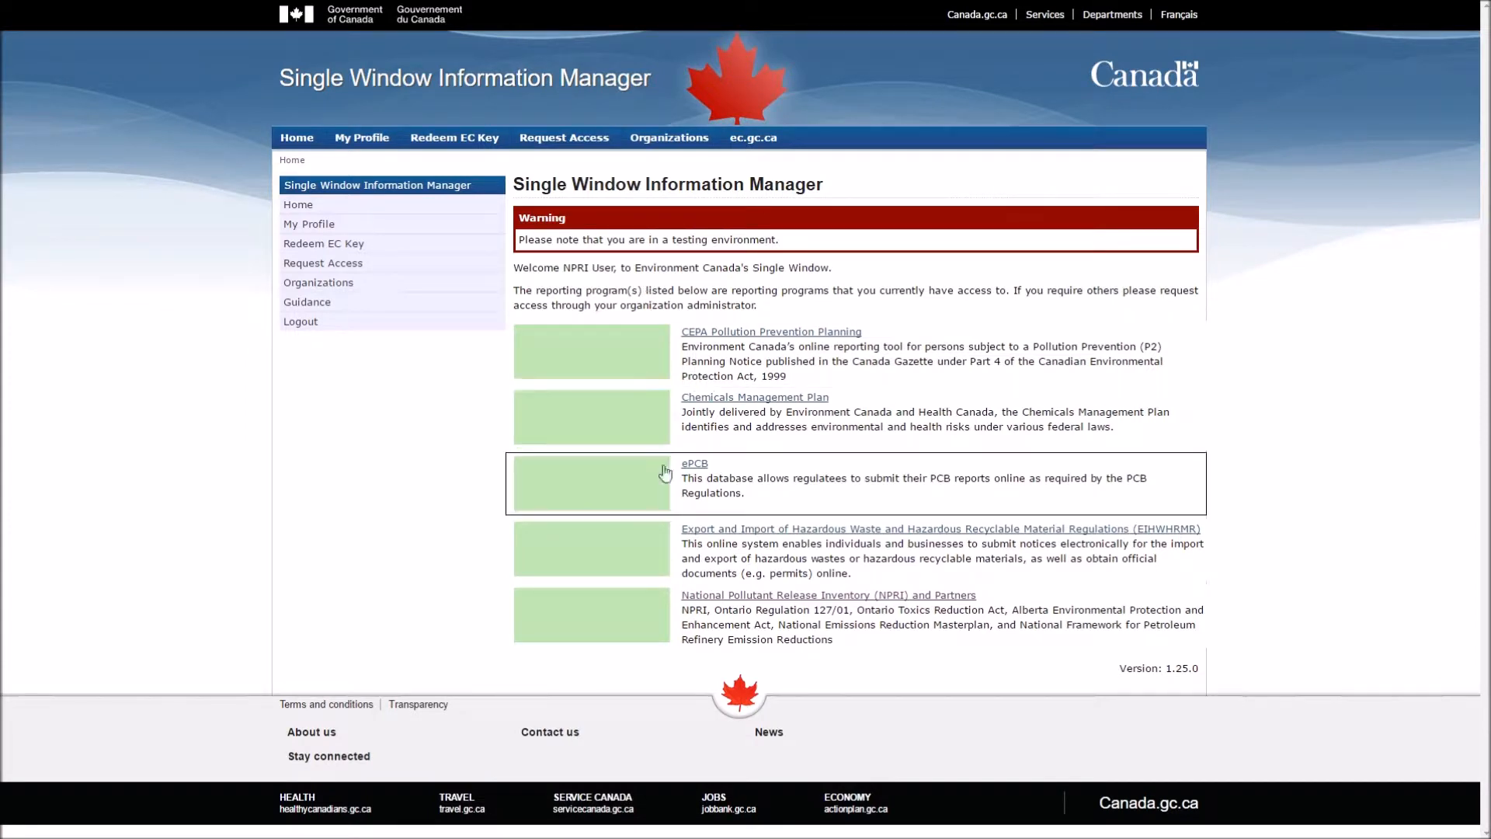
Step: Open the NPRI and Partners program and edit the NPRI Facility 4 report
{"action": "left_click", "coordinate": [637, 598]}
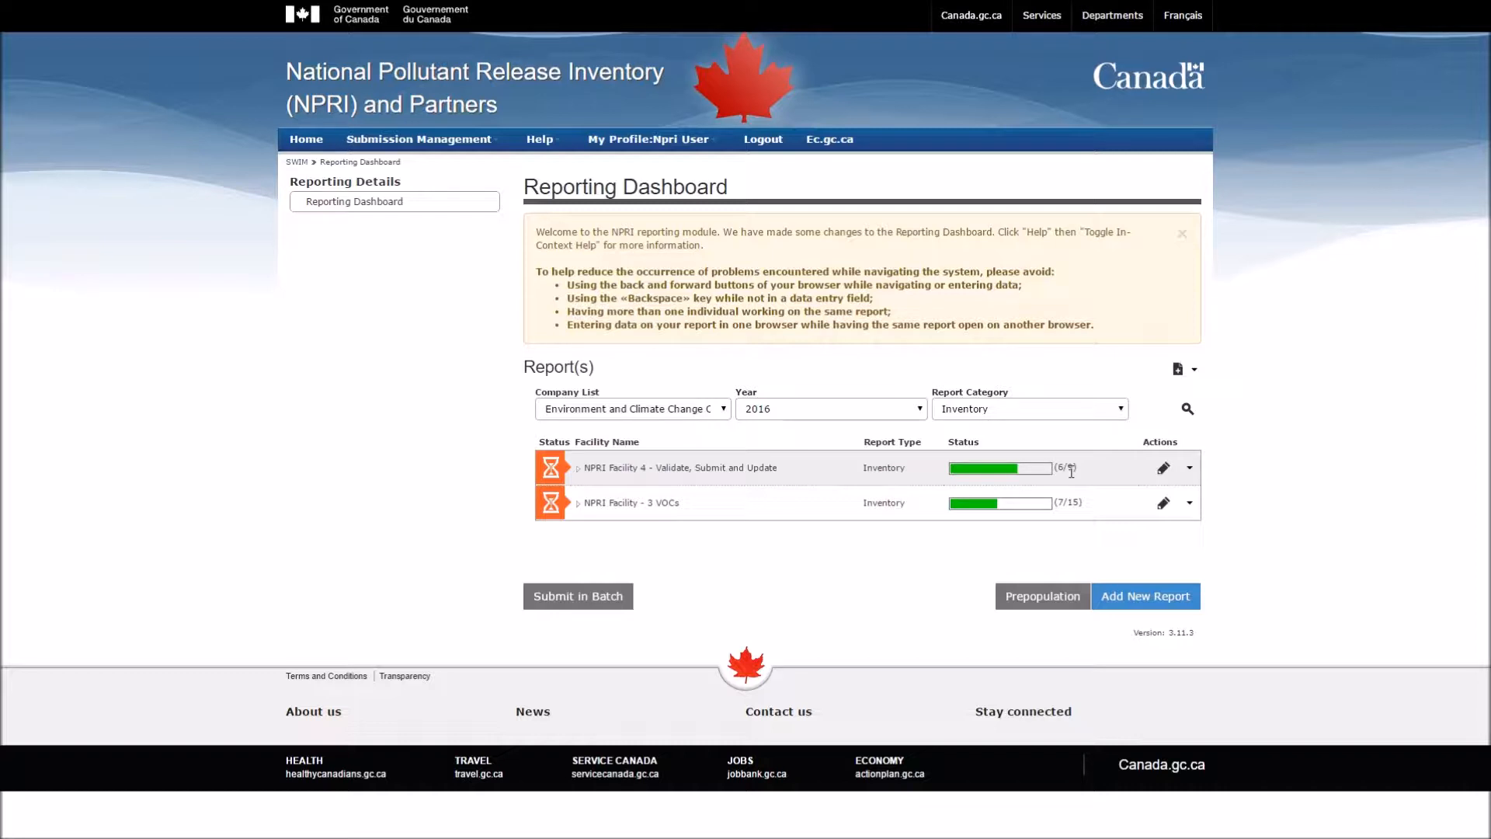
{"action": "left_click", "coordinate": [1163, 469]}
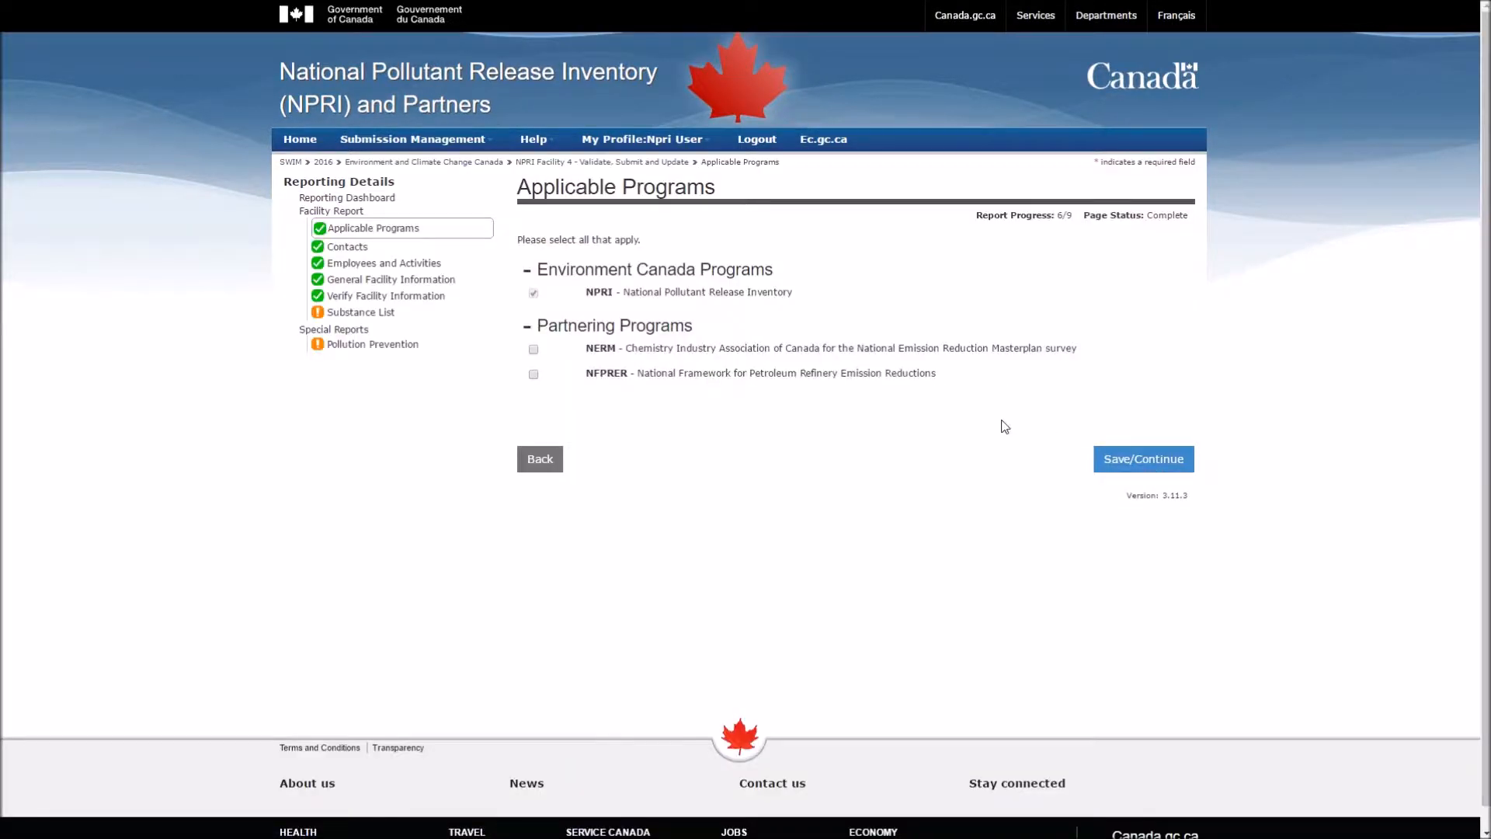
Step: Validate the Facility 4 substance list and review the Pollution Prevention and incomplete-substance errors
{"action": "left_click", "coordinate": [374, 314]}
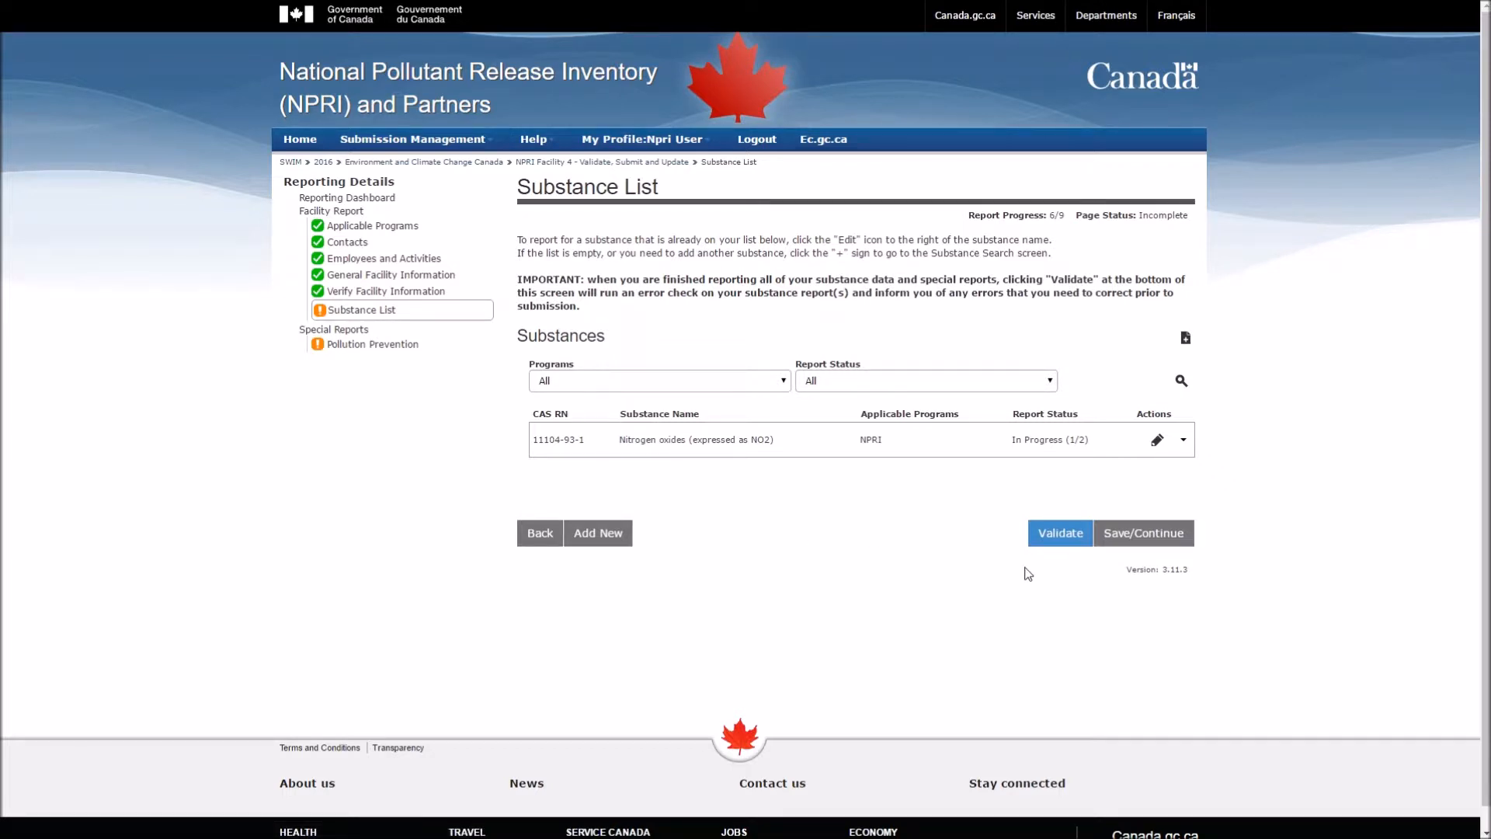
{"action": "left_click", "coordinate": [1058, 534]}
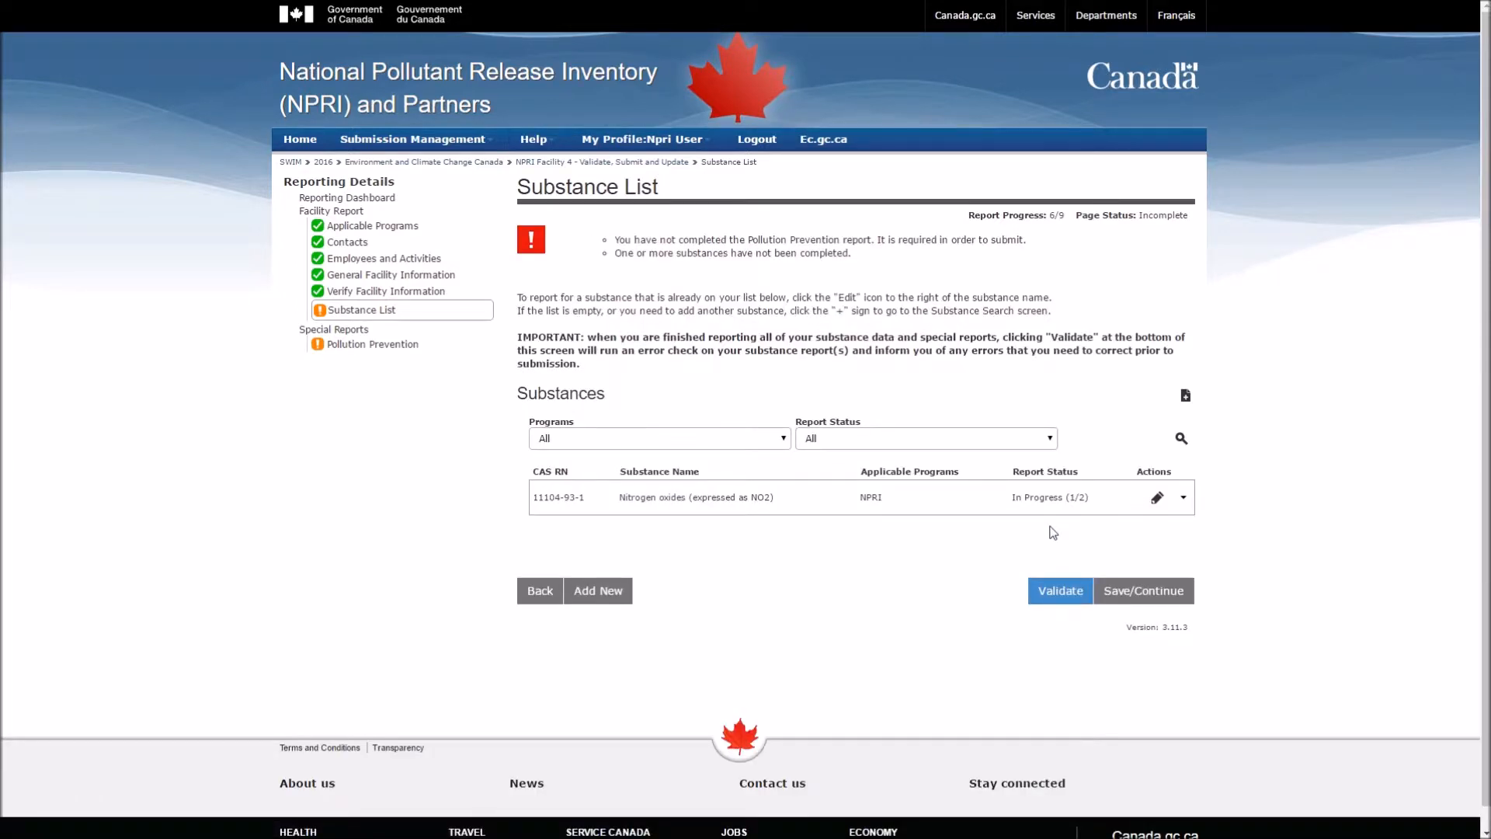
{"action": "left_click_drag", "start_coordinate": [707, 236], "coordinate": [875, 242]}
{"action": "left_click", "coordinate": [877, 257]}
{"action": "left_click_drag", "start_coordinate": [617, 254], "coordinate": [851, 256]}
{"action": "left_click", "coordinate": [858, 274]}
{"action": "left_click_drag", "start_coordinate": [1011, 472], "coordinate": [1089, 475]}
{"action": "left_click", "coordinate": [1090, 475]}
Step: Keep the Programs and Report Status filters at All and edit Nitrogen oxides
{"action": "left_click", "coordinate": [781, 441]}
{"action": "left_click", "coordinate": [782, 441]}
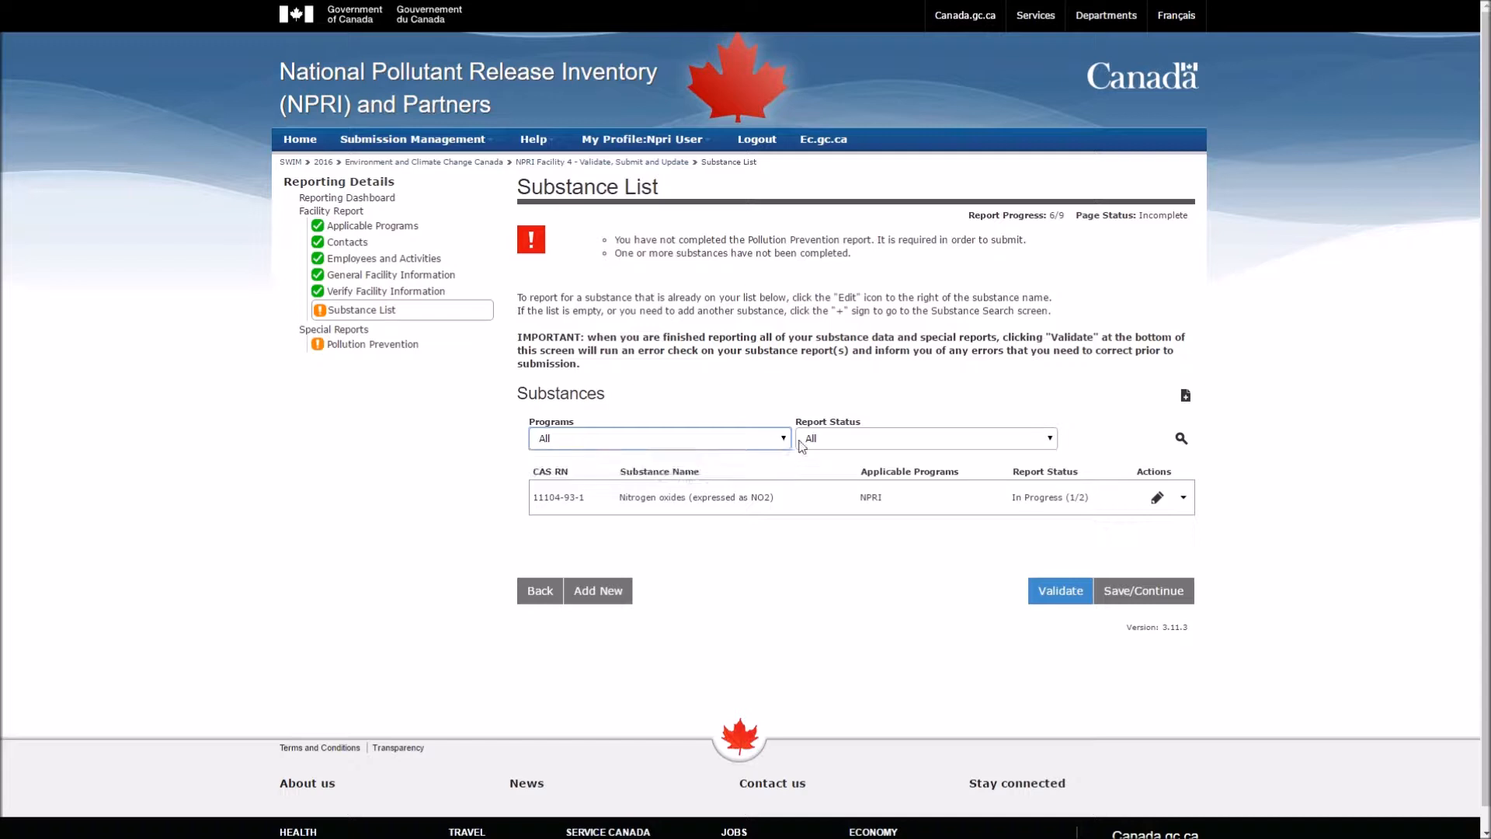
{"action": "left_click", "coordinate": [866, 444]}
{"action": "left_click", "coordinate": [878, 446]}
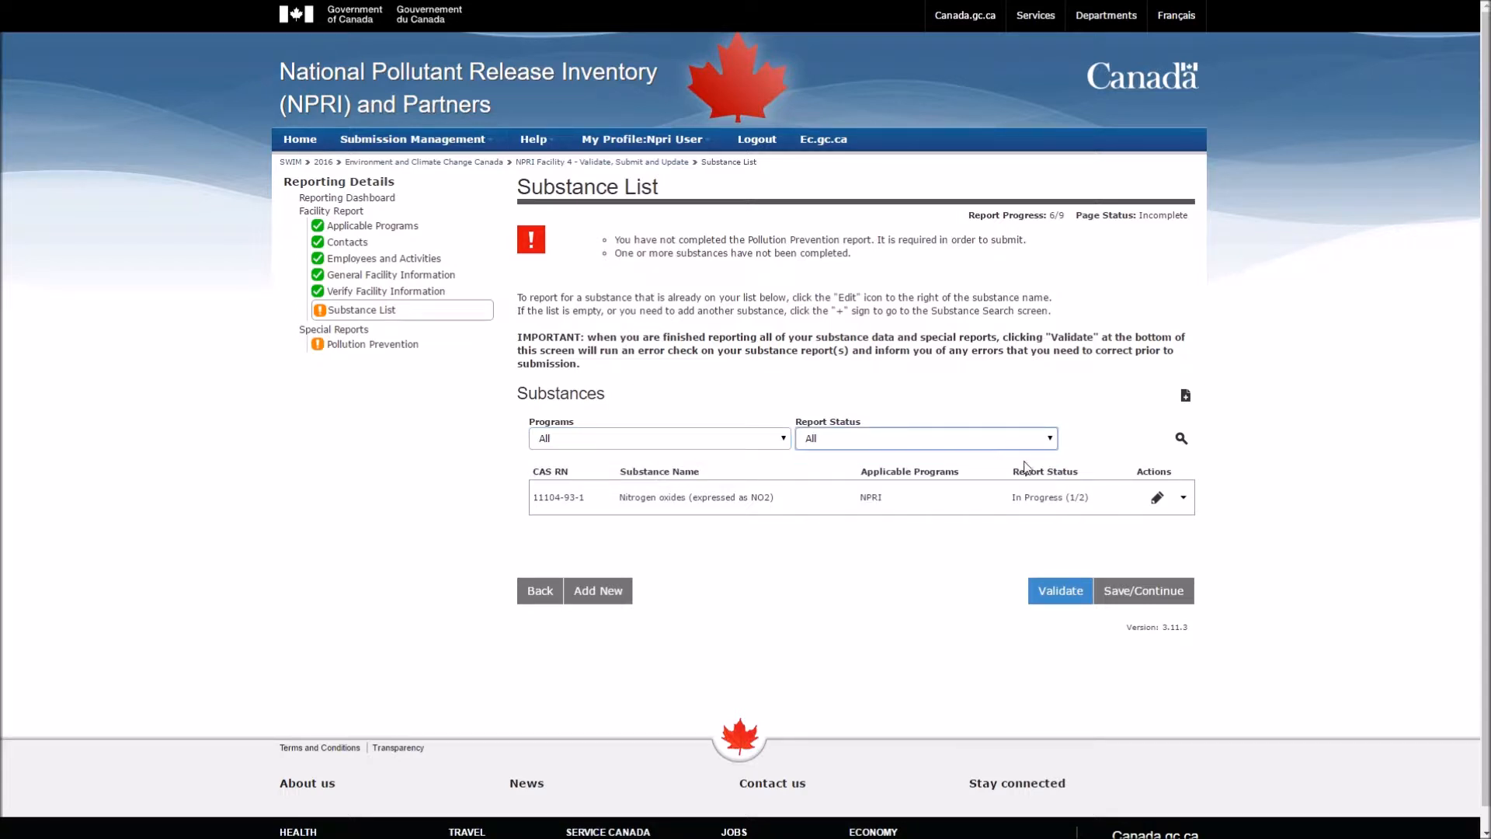
{"action": "left_click", "coordinate": [1095, 468]}
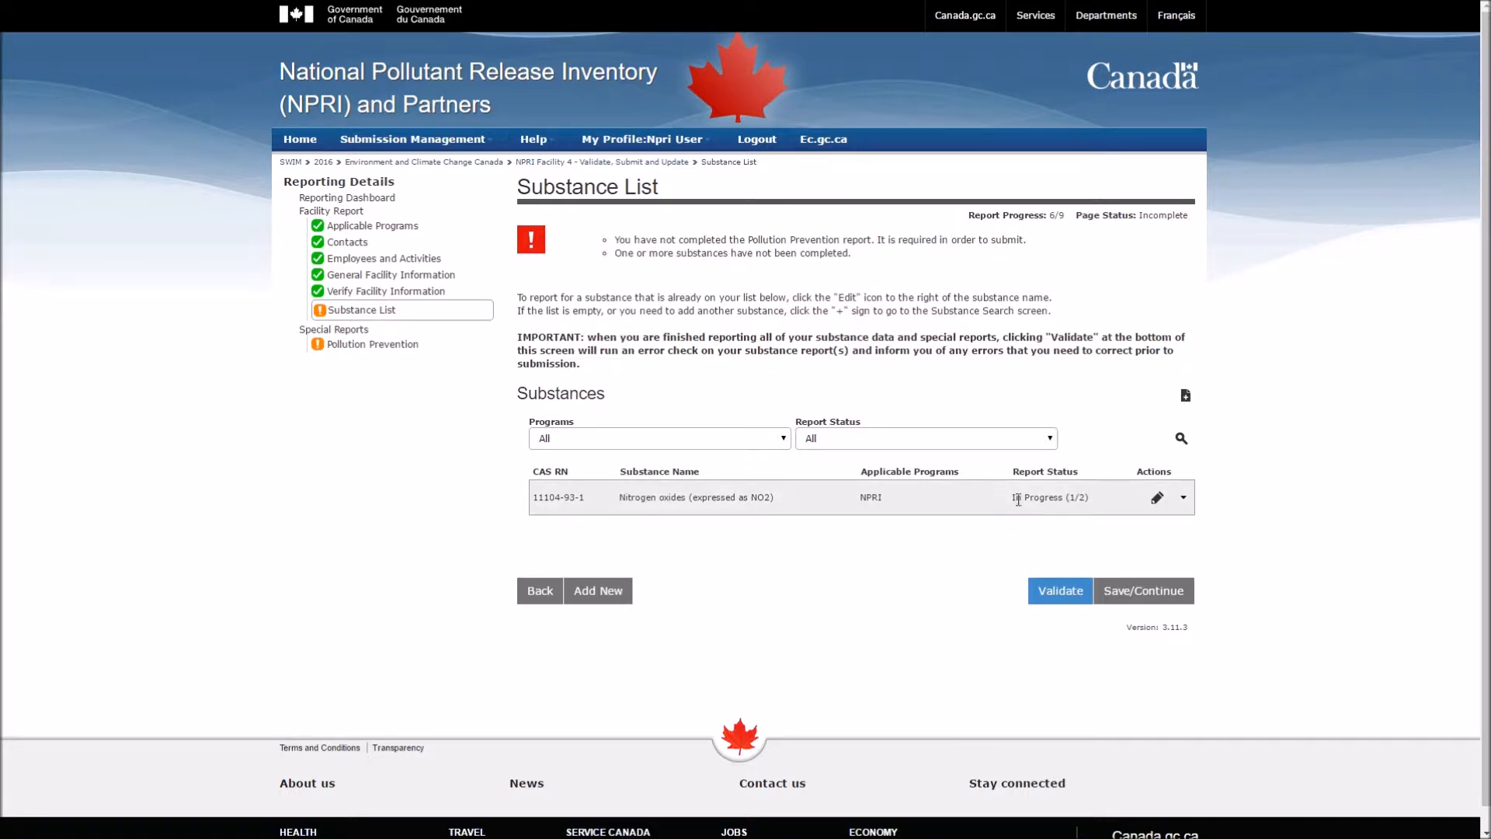
{"action": "left_click", "coordinate": [1155, 498]}
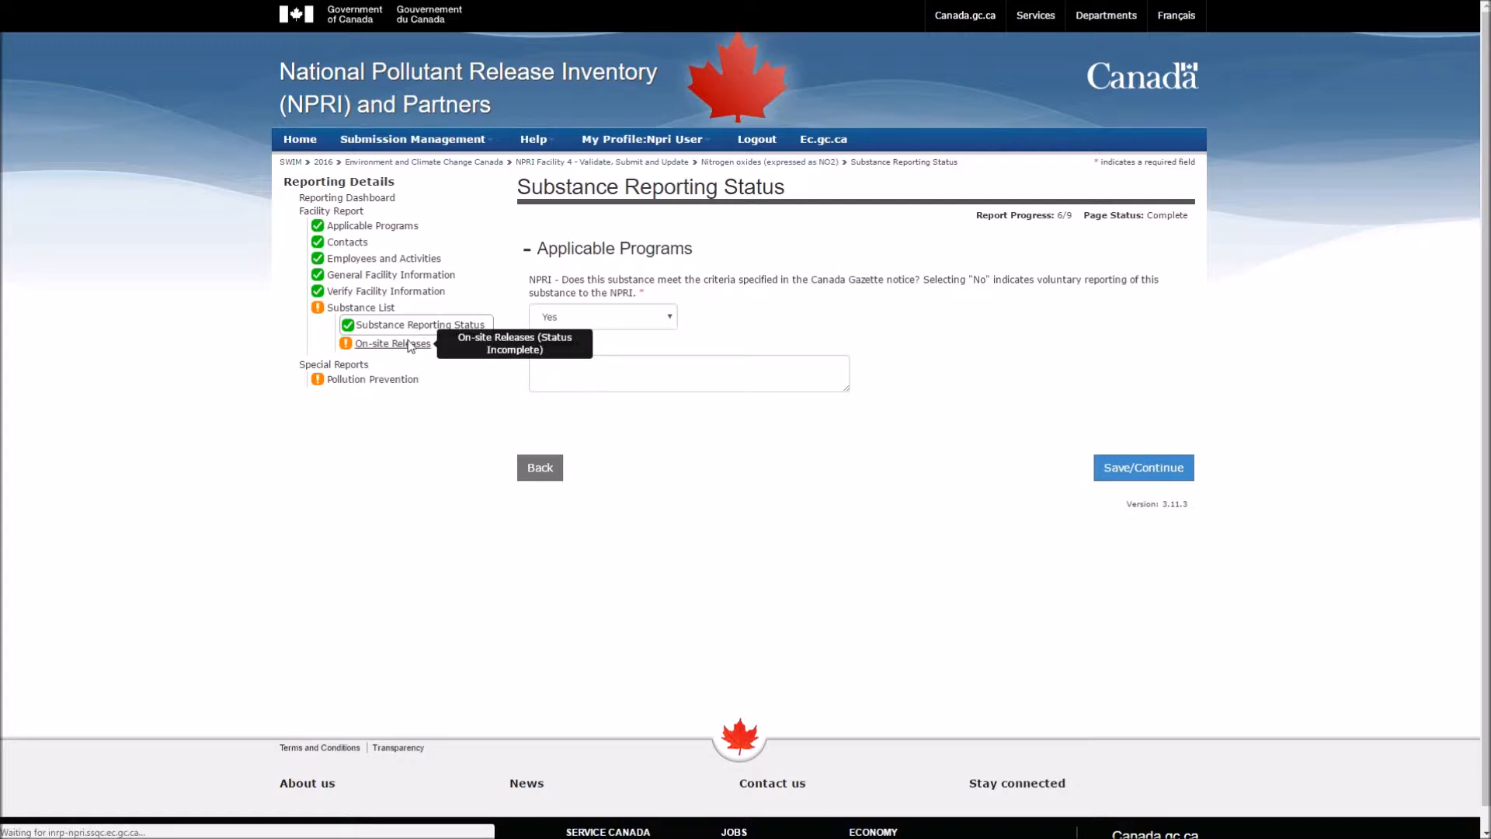
Step: Validate Nitrogen oxides on-site releases with equal monthly distribution and production-level changes as reason
{"action": "left_click", "coordinate": [415, 346]}
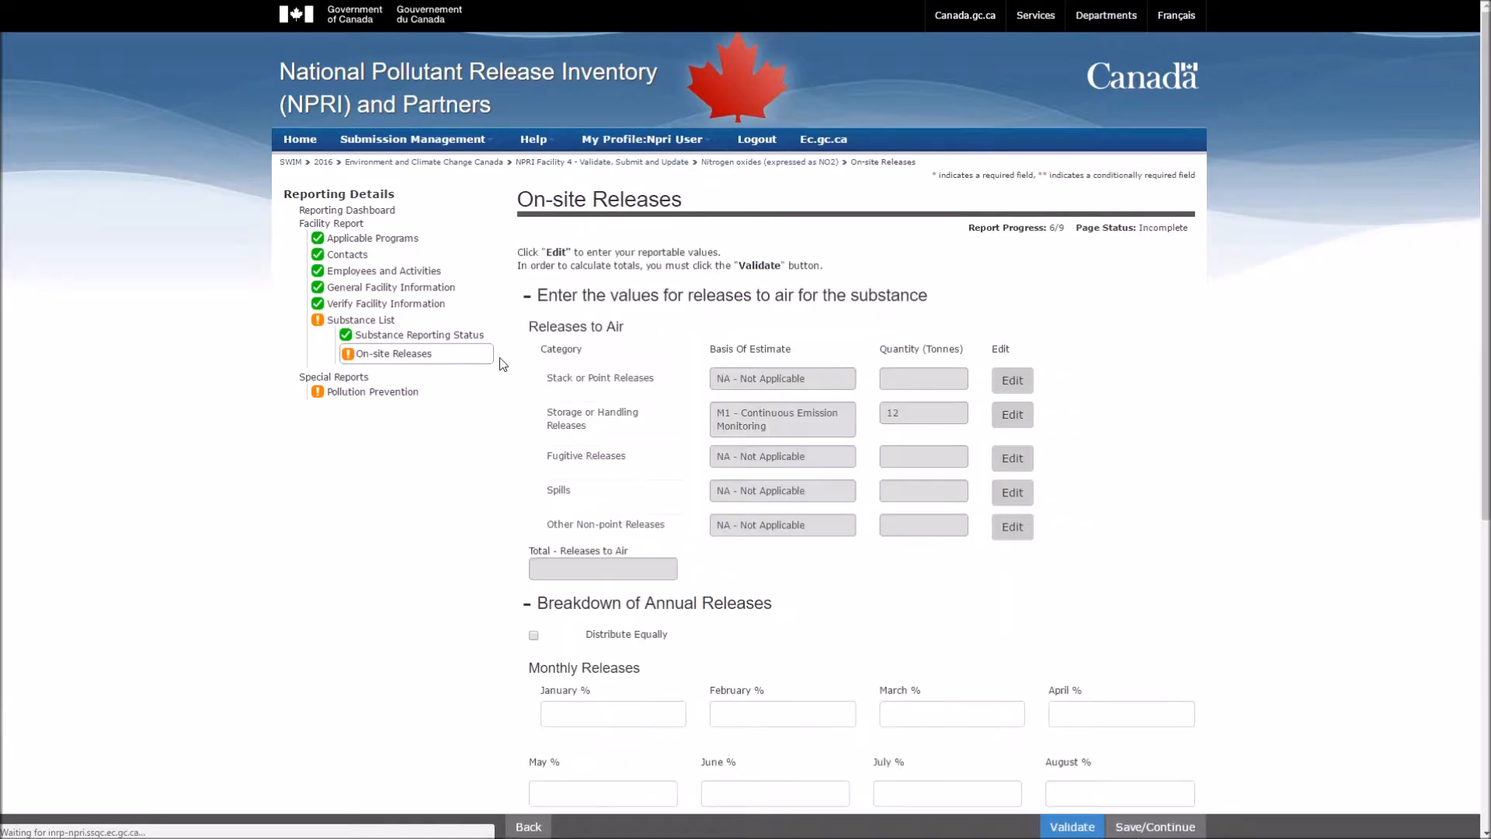
{"action": "left_click", "coordinate": [1063, 825]}
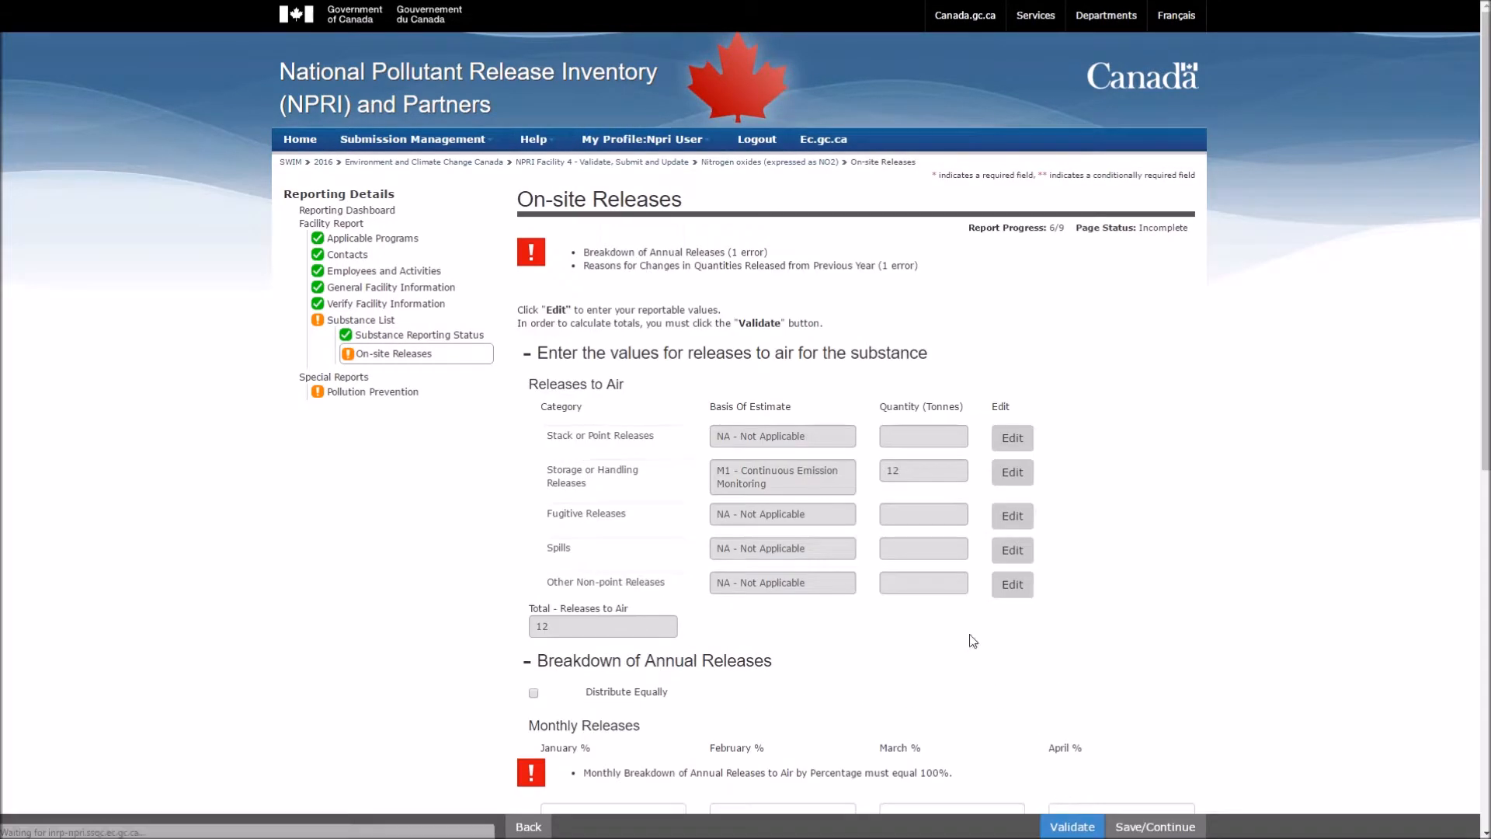
{"action": "left_click", "coordinate": [702, 254]}
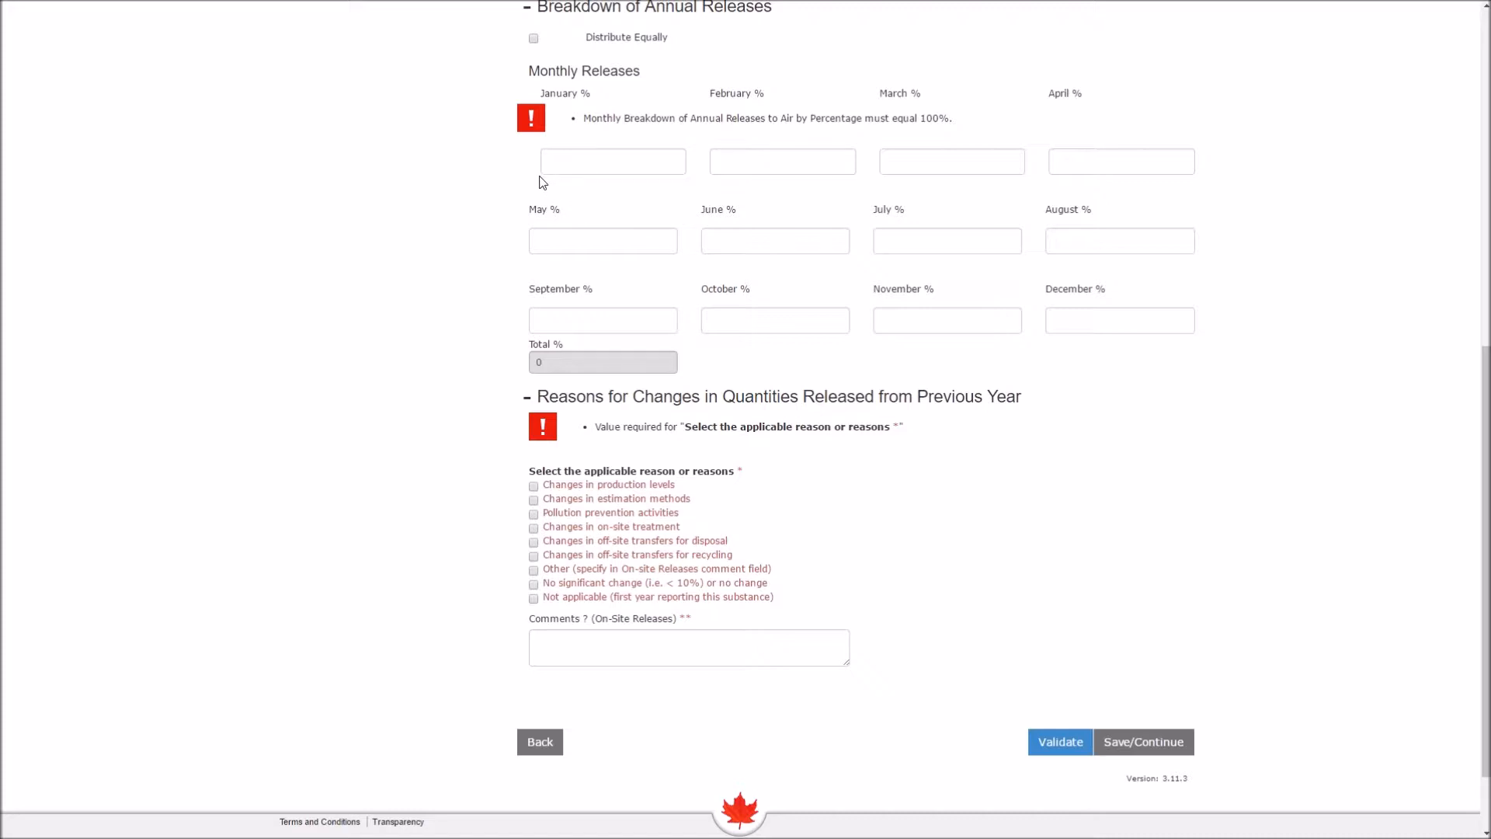
{"action": "left_click", "coordinate": [534, 38]}
{"action": "left_click", "coordinate": [533, 486]}
{"action": "left_click", "coordinate": [1047, 738]}
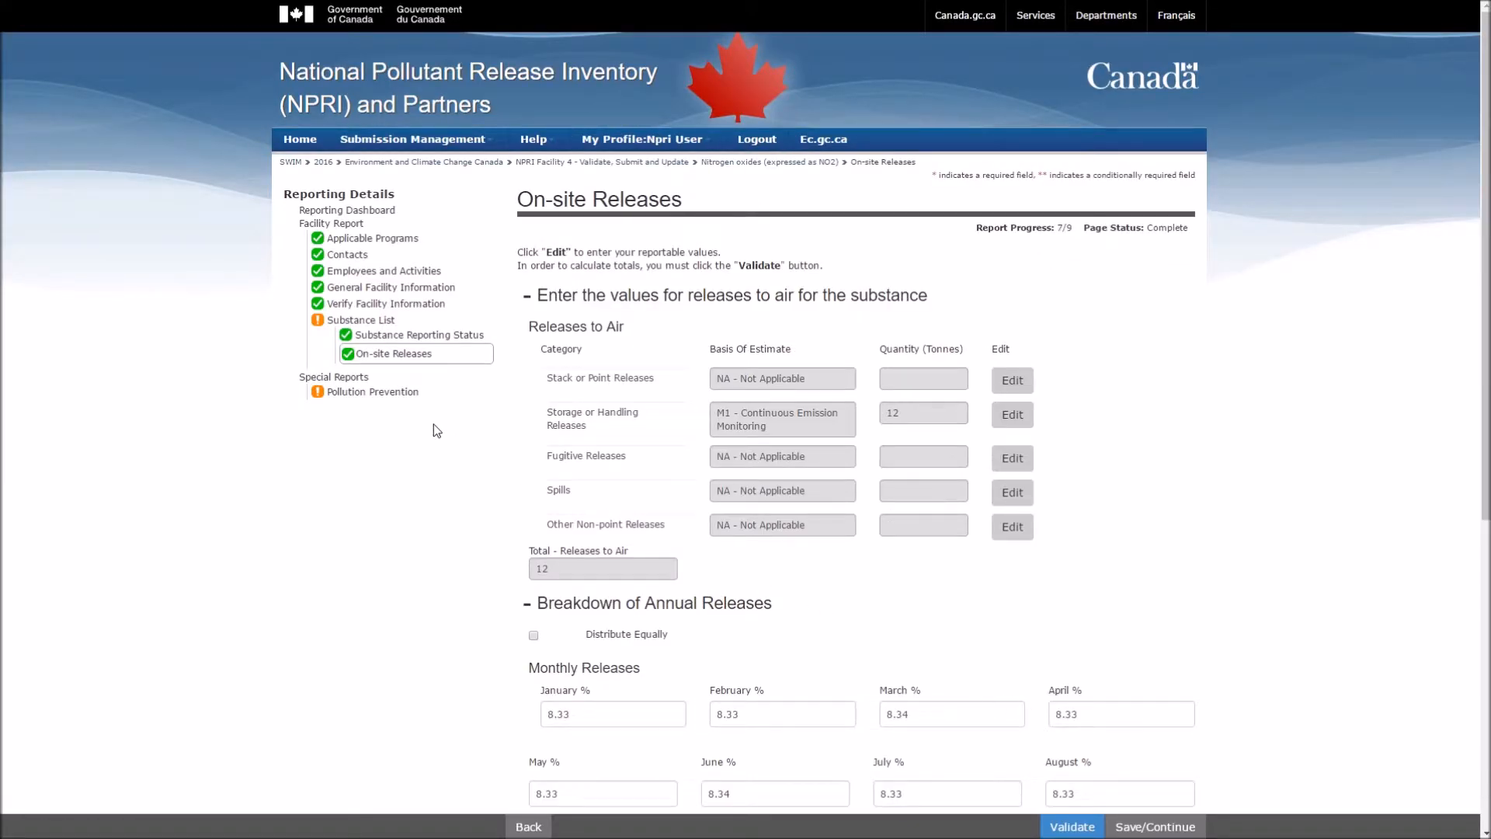
{"action": "left_click", "coordinate": [359, 355]}
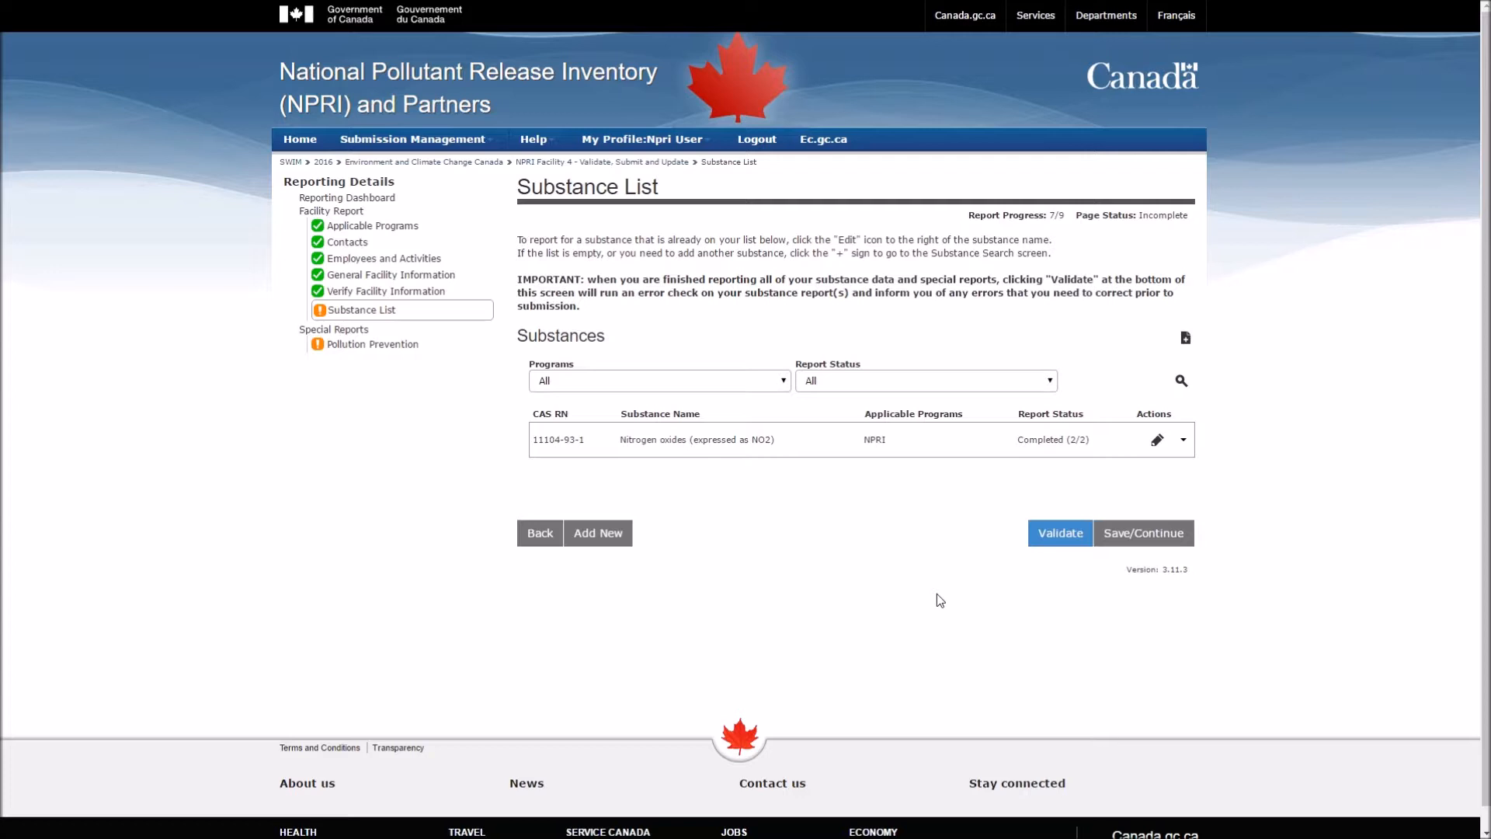
Step: Answer No to the prevention plan and prevention activities questions and save
{"action": "left_click", "coordinate": [403, 349]}
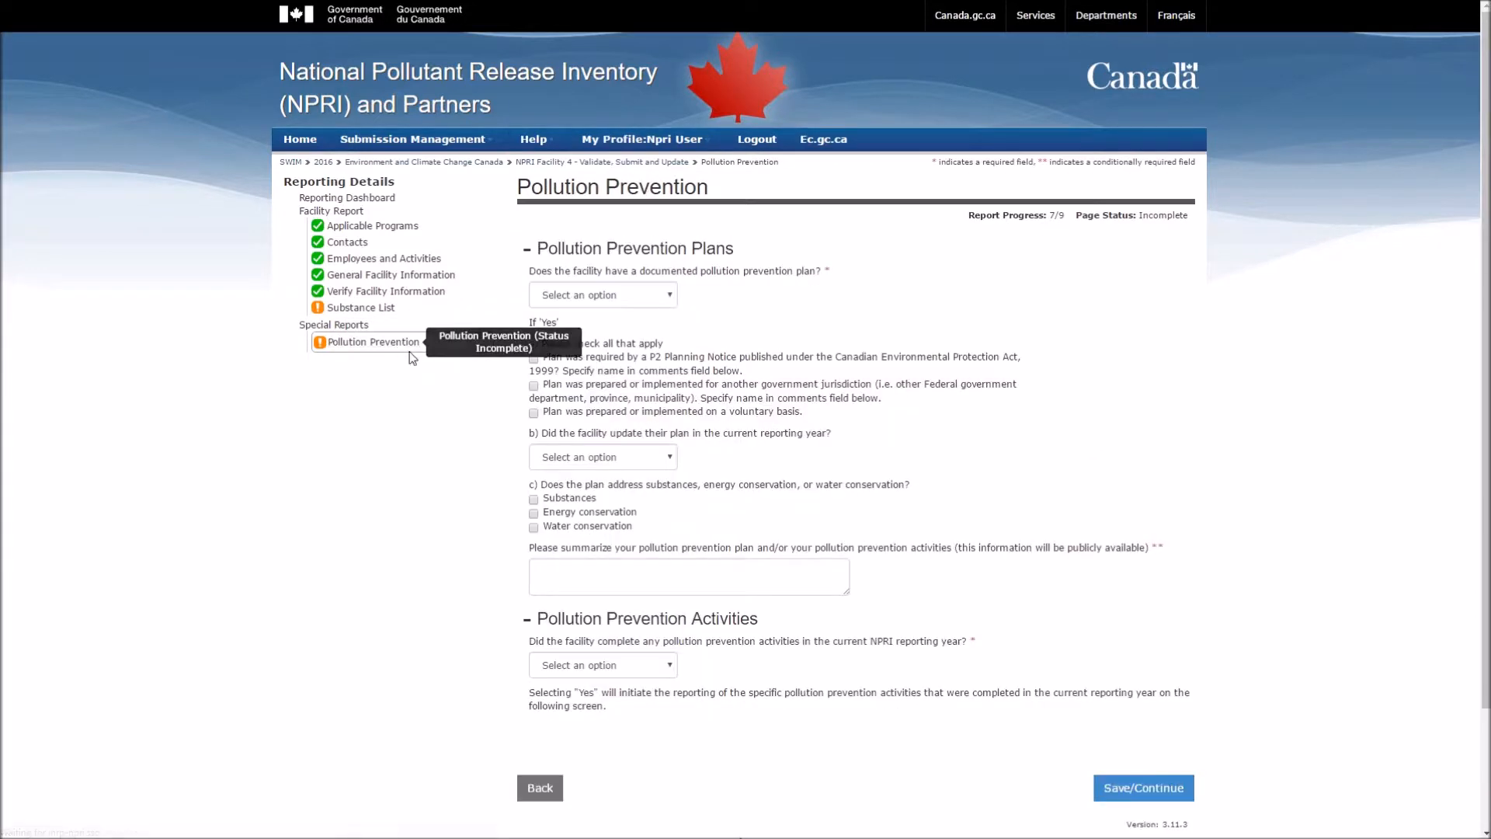
{"action": "left_click", "coordinate": [626, 300]}
{"action": "left_click", "coordinate": [603, 327]}
{"action": "left_click", "coordinate": [626, 665]}
{"action": "left_click", "coordinate": [599, 690]}
{"action": "left_click", "coordinate": [1119, 786]}
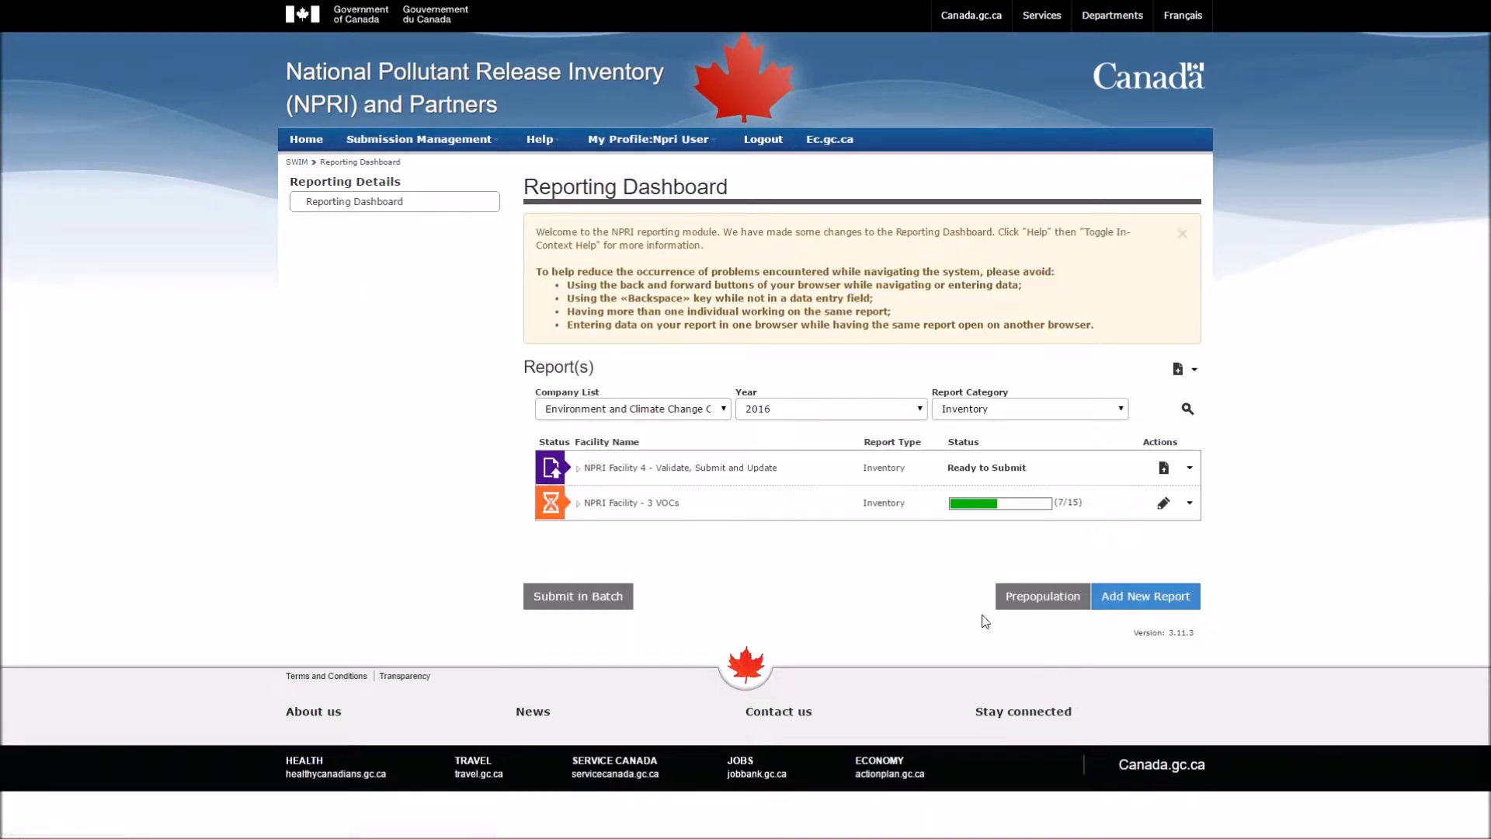
Step: Confirm Facility 4 is Ready to Submit and choose Submit from its actions
{"action": "left_click_drag", "start_coordinate": [945, 466], "coordinate": [1041, 466]}
{"action": "left_click", "coordinate": [1043, 467]}
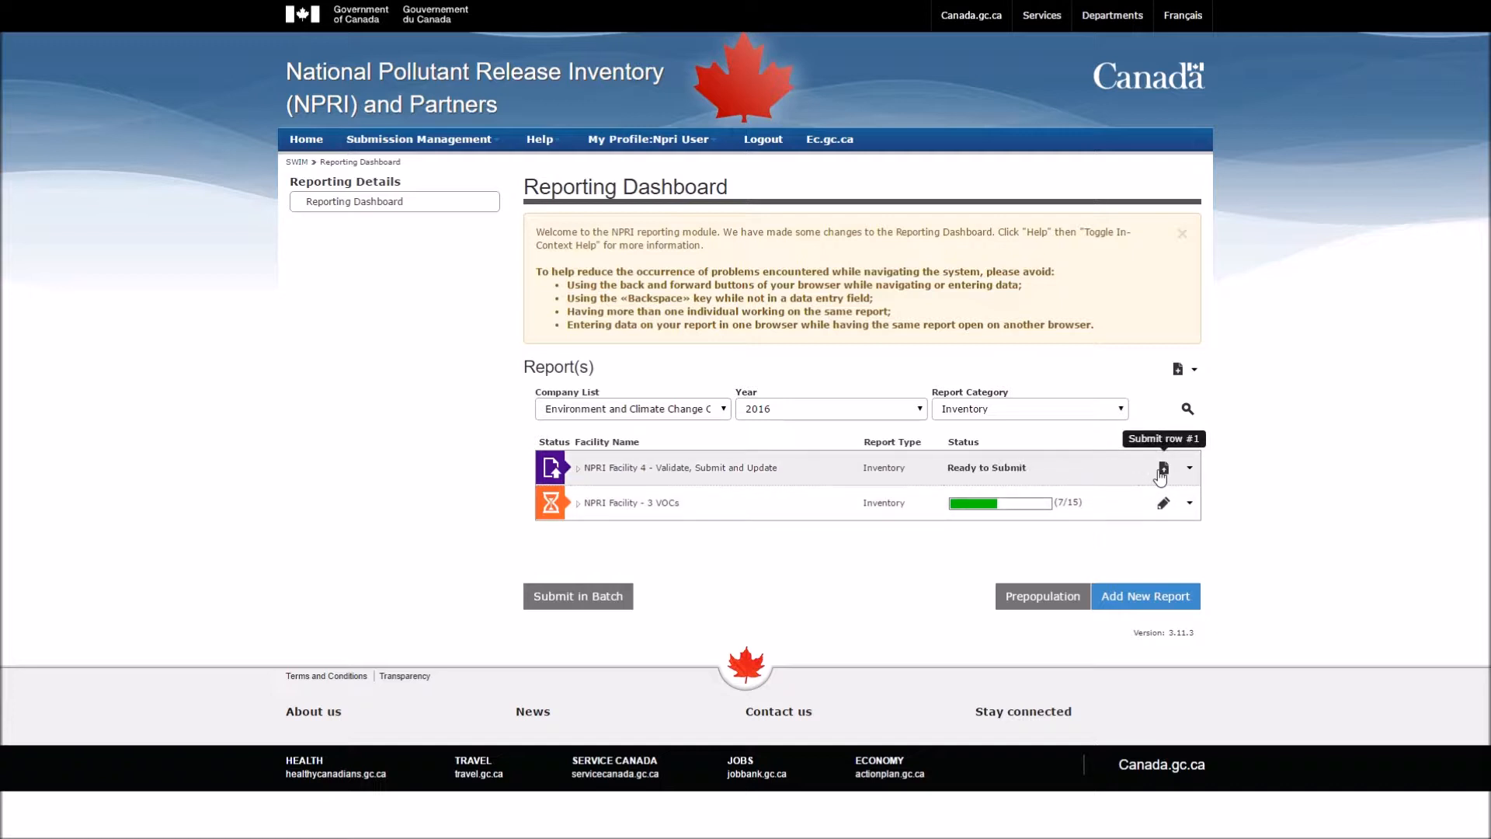
{"action": "left_click", "coordinate": [1189, 468]}
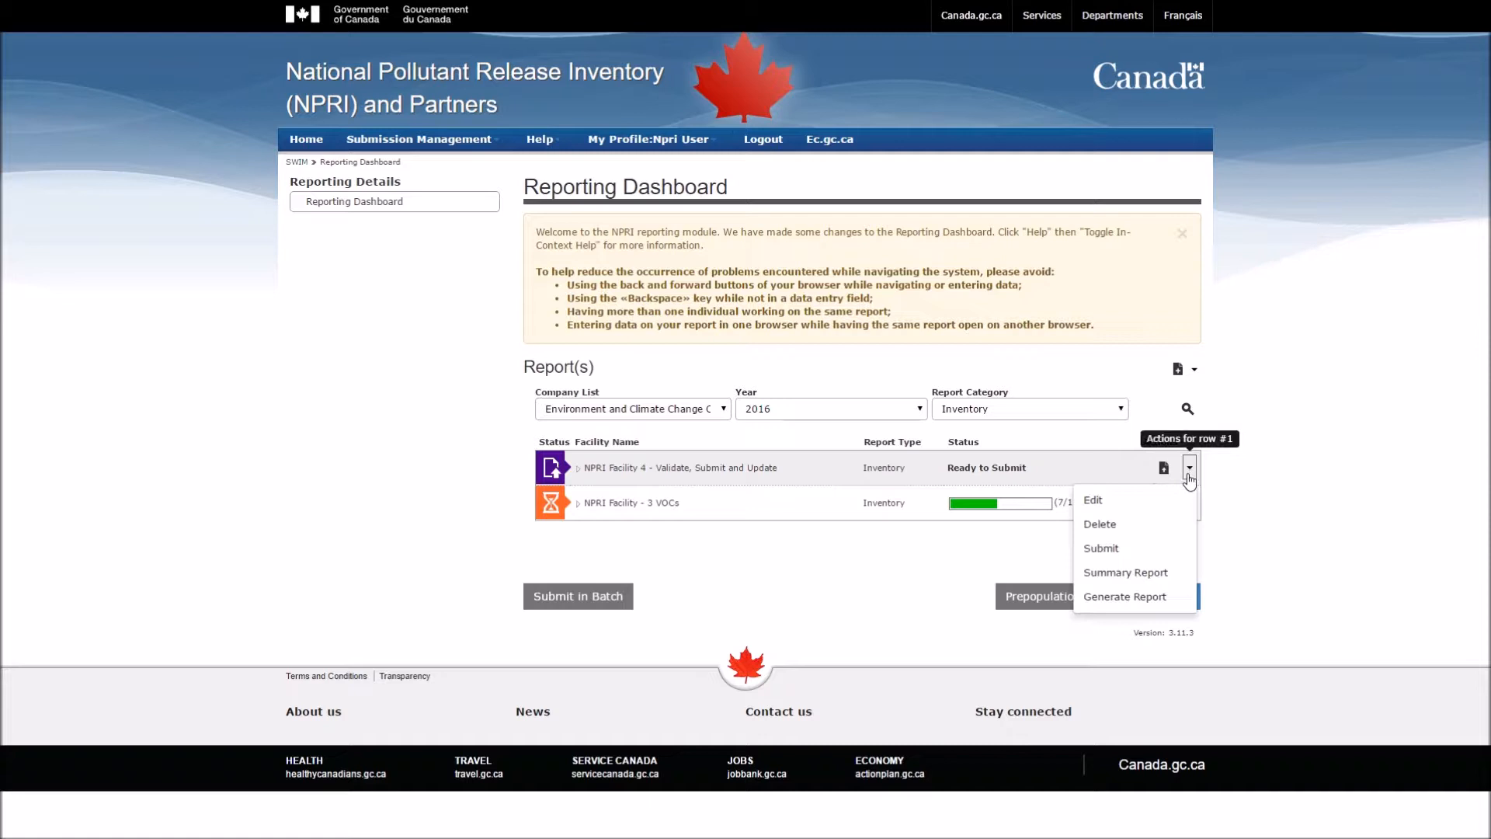
{"action": "left_click", "coordinate": [1111, 548]}
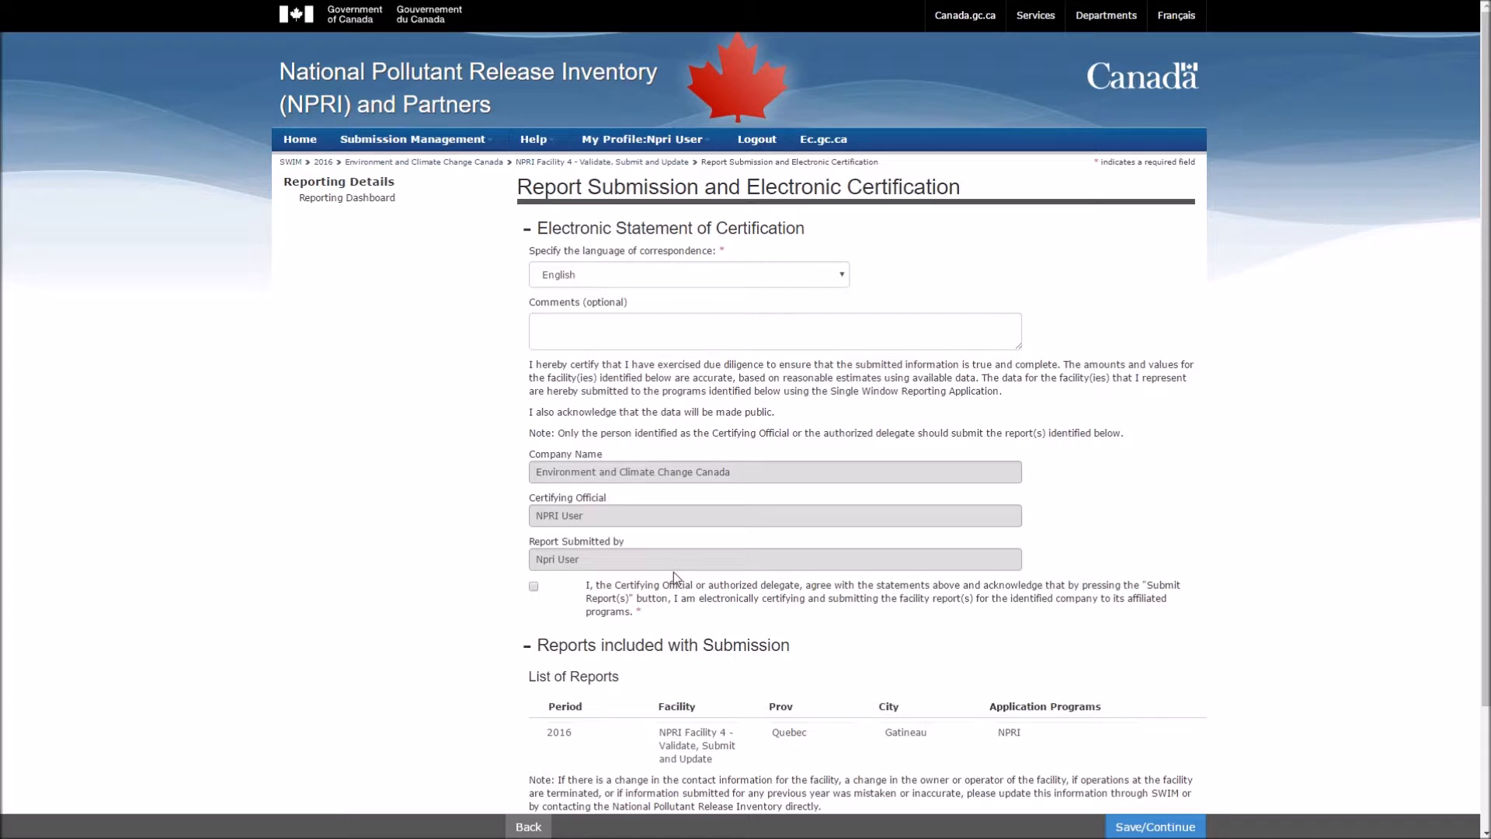
Step: Agree to the electronic certification, submit the Facility 4 report, and dismiss the confirmation
{"action": "left_click", "coordinate": [533, 587]}
{"action": "scroll", "coordinate": [739, 664], "scroll_direction": "down", "scroll_amount": 1}
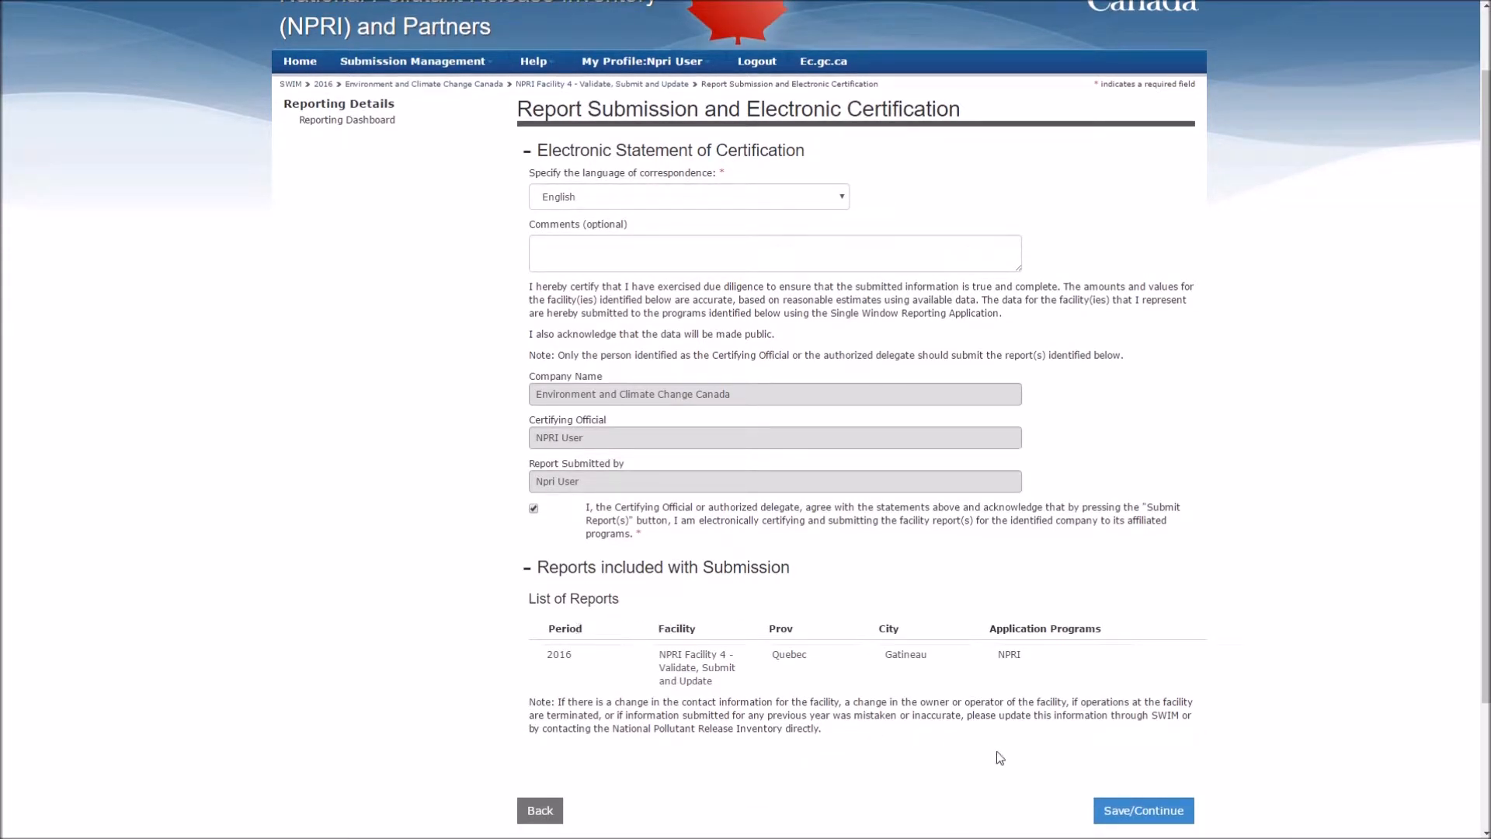
{"action": "left_click", "coordinate": [1125, 811]}
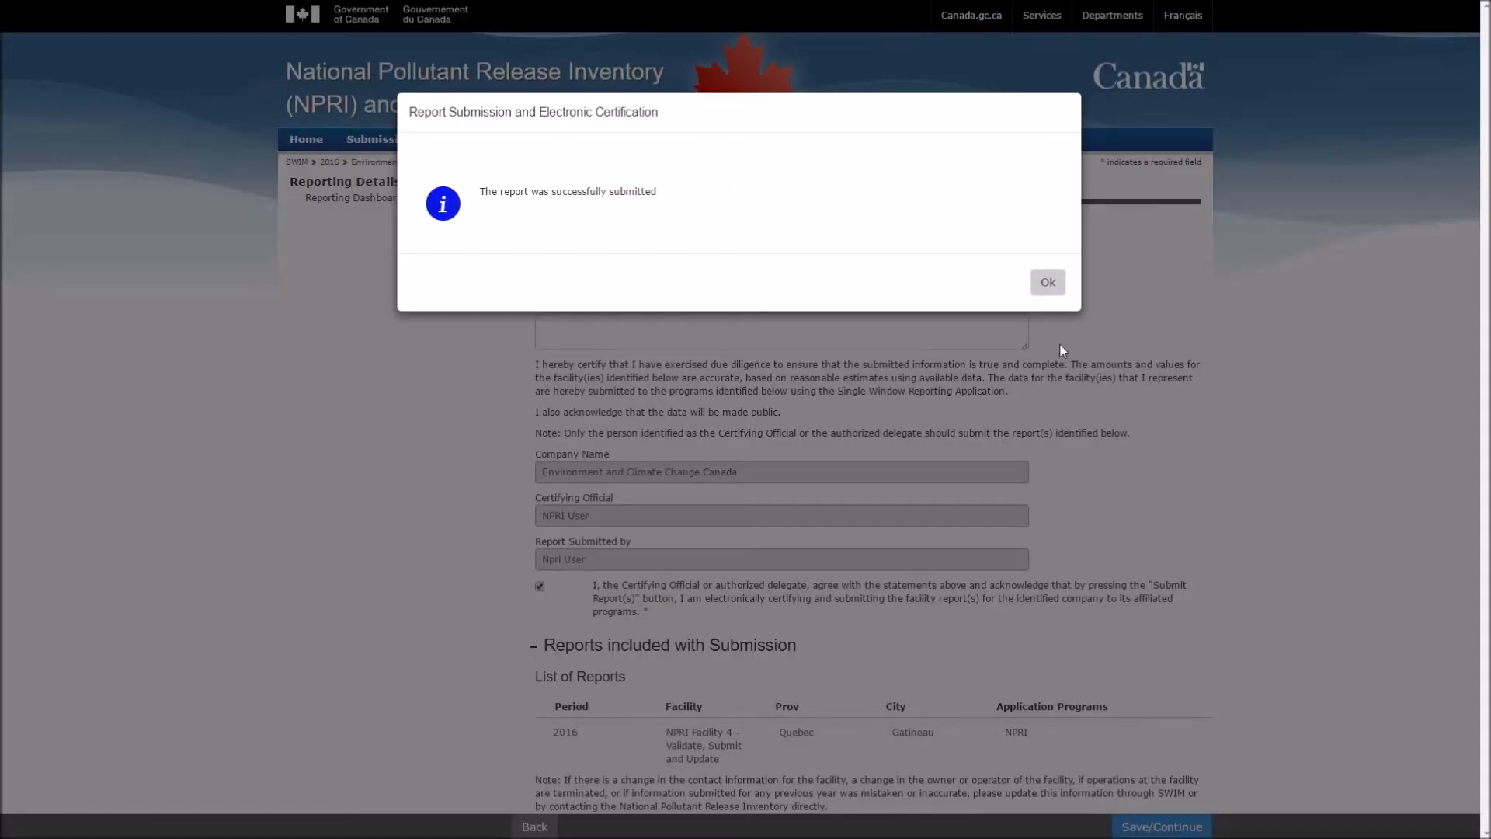
{"action": "left_click", "coordinate": [1052, 290]}
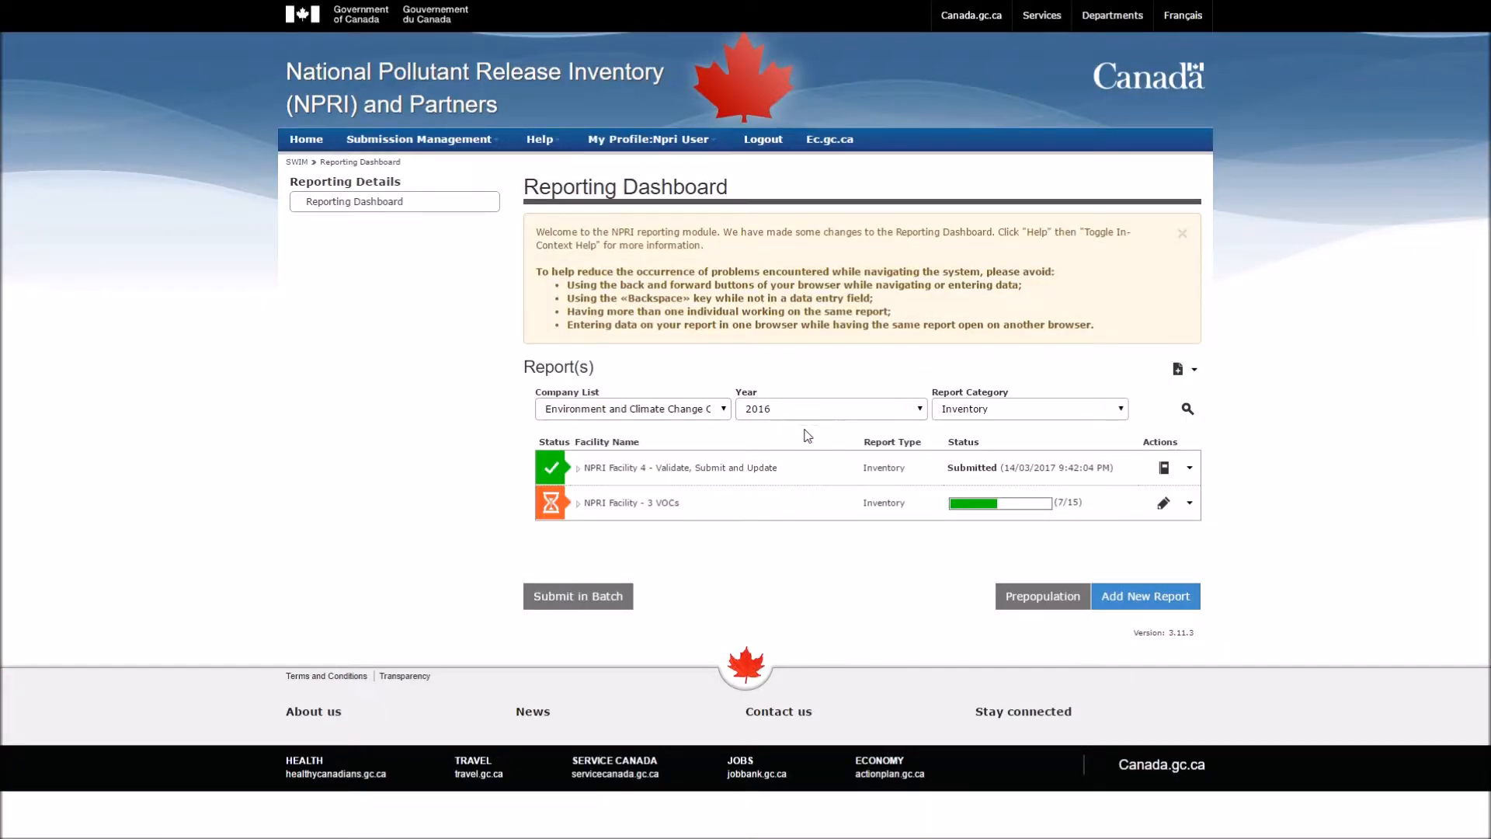
Step: Check Facility 4's Submitted status and open its Actions dropdown
{"action": "left_click_drag", "start_coordinate": [946, 467], "coordinate": [1113, 457]}
{"action": "left_click", "coordinate": [1106, 453]}
{"action": "left_click", "coordinate": [1190, 468]}
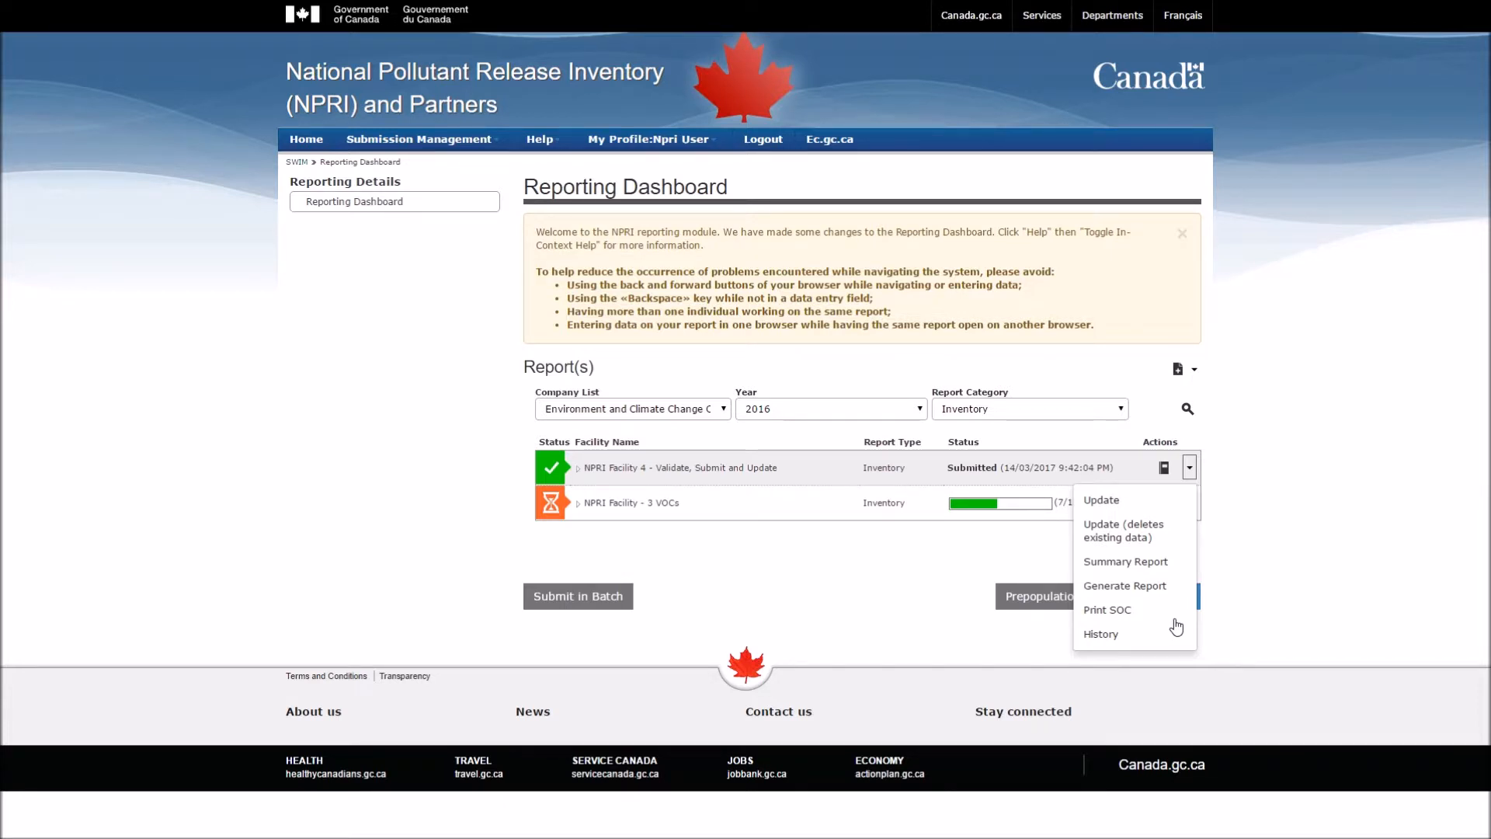
Step: Update the report with reason 'Need to update a contact name.' and return to the dashboard
{"action": "left_click", "coordinate": [1172, 507]}
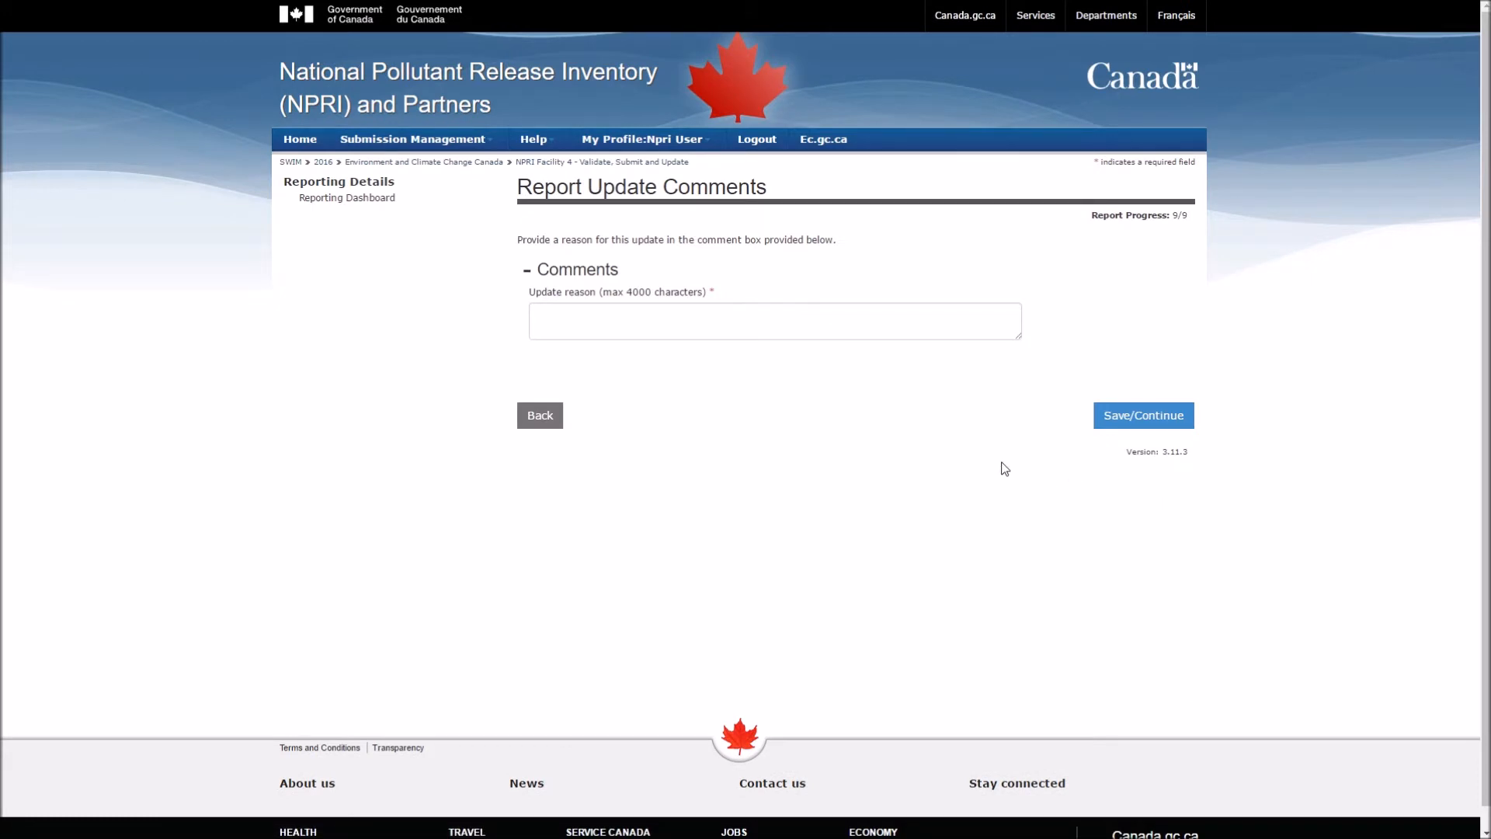
{"action": "left_click", "coordinate": [808, 332]}
{"action": "type", "text": "Need to update a contact name."}
{"action": "left_click", "coordinate": [832, 360]}
{"action": "left_click", "coordinate": [1154, 416]}
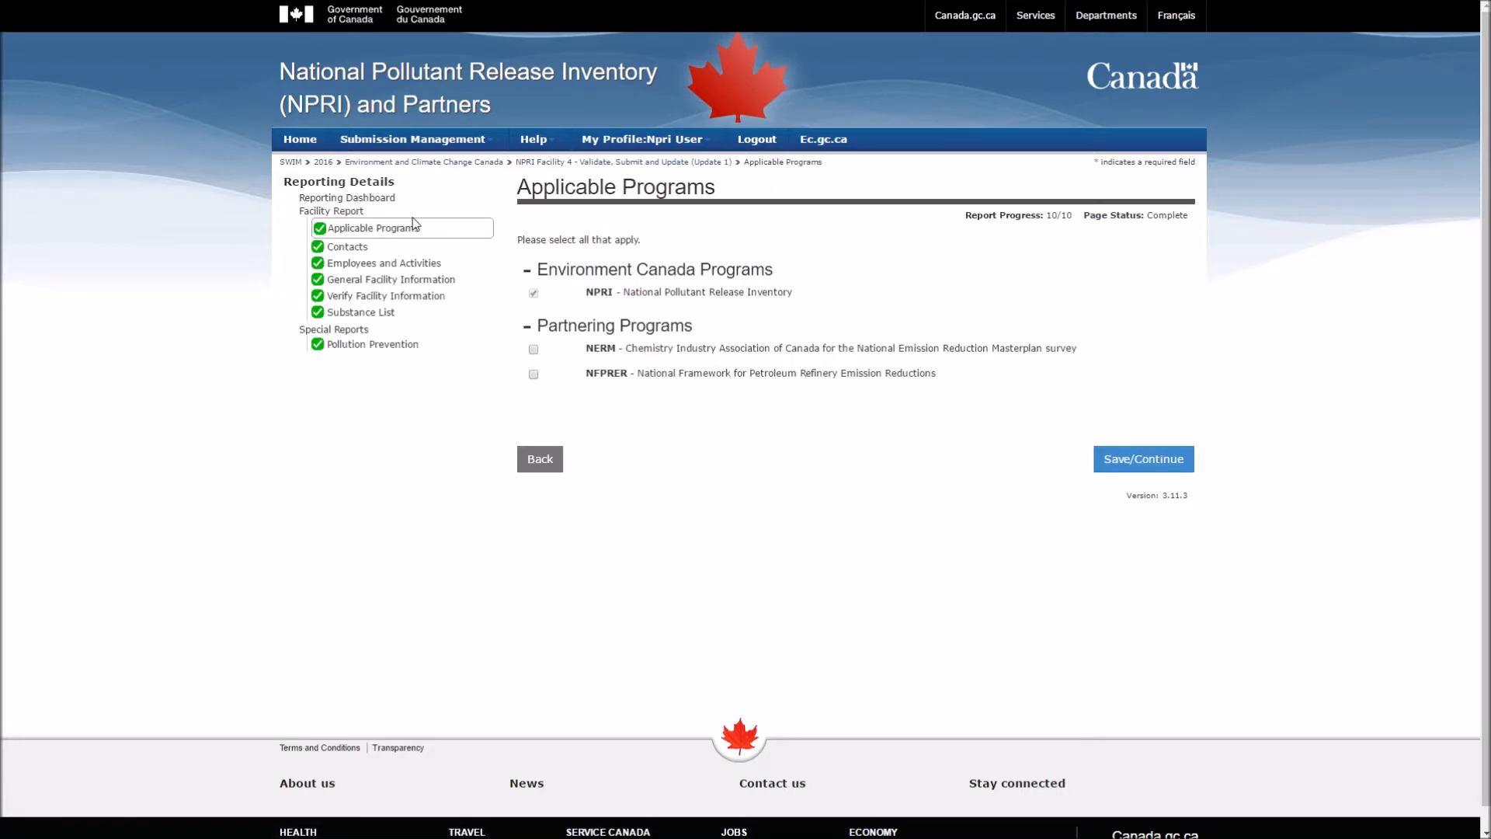
{"action": "left_click", "coordinate": [368, 203]}
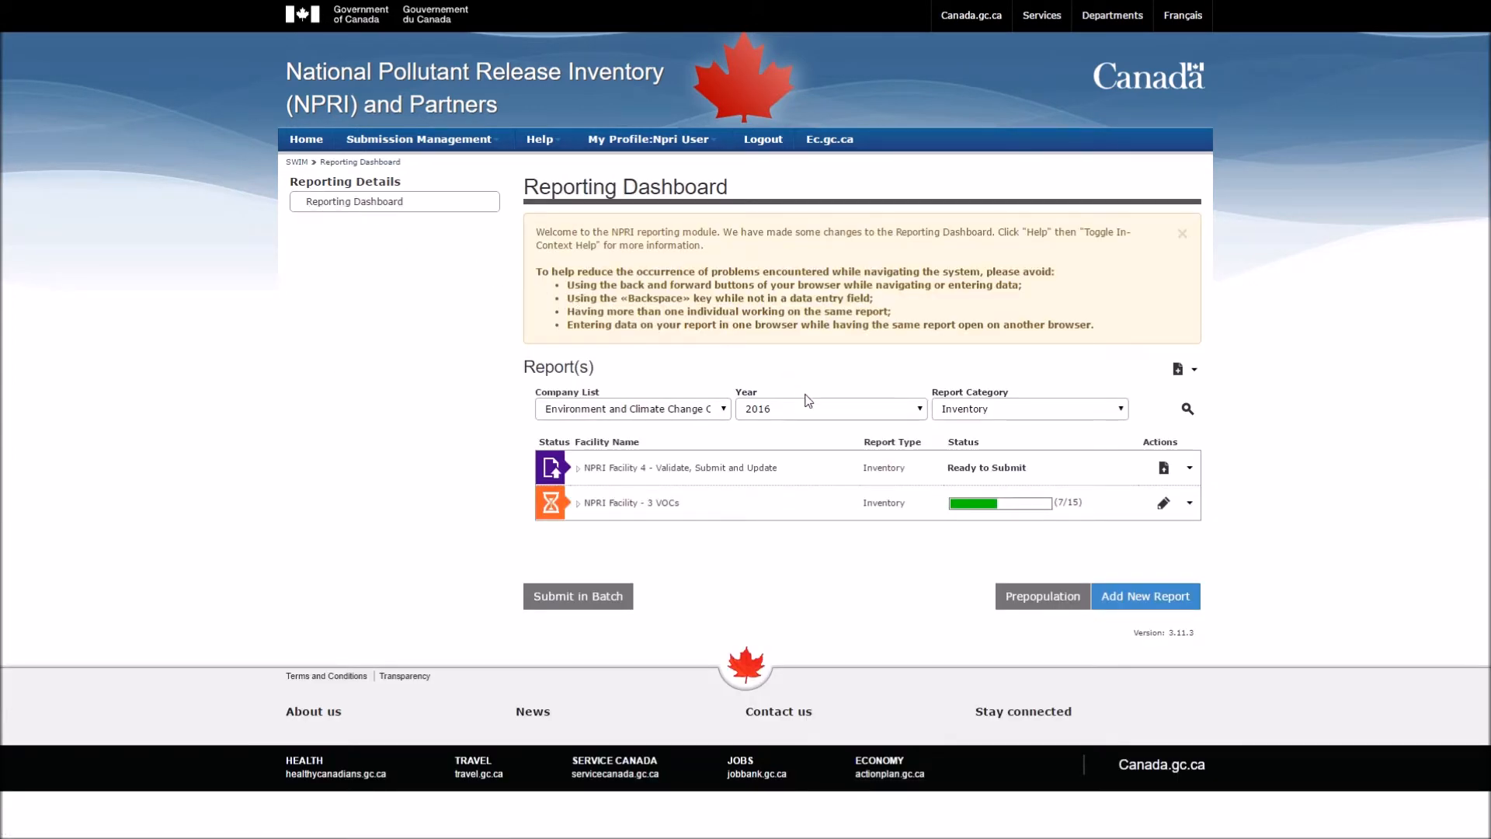
Step: Check the Ready to Submit status and expand Facility 4's details to see its submission count
{"action": "left_click_drag", "start_coordinate": [947, 467], "coordinate": [1034, 471]}
{"action": "left_click", "coordinate": [1039, 471]}
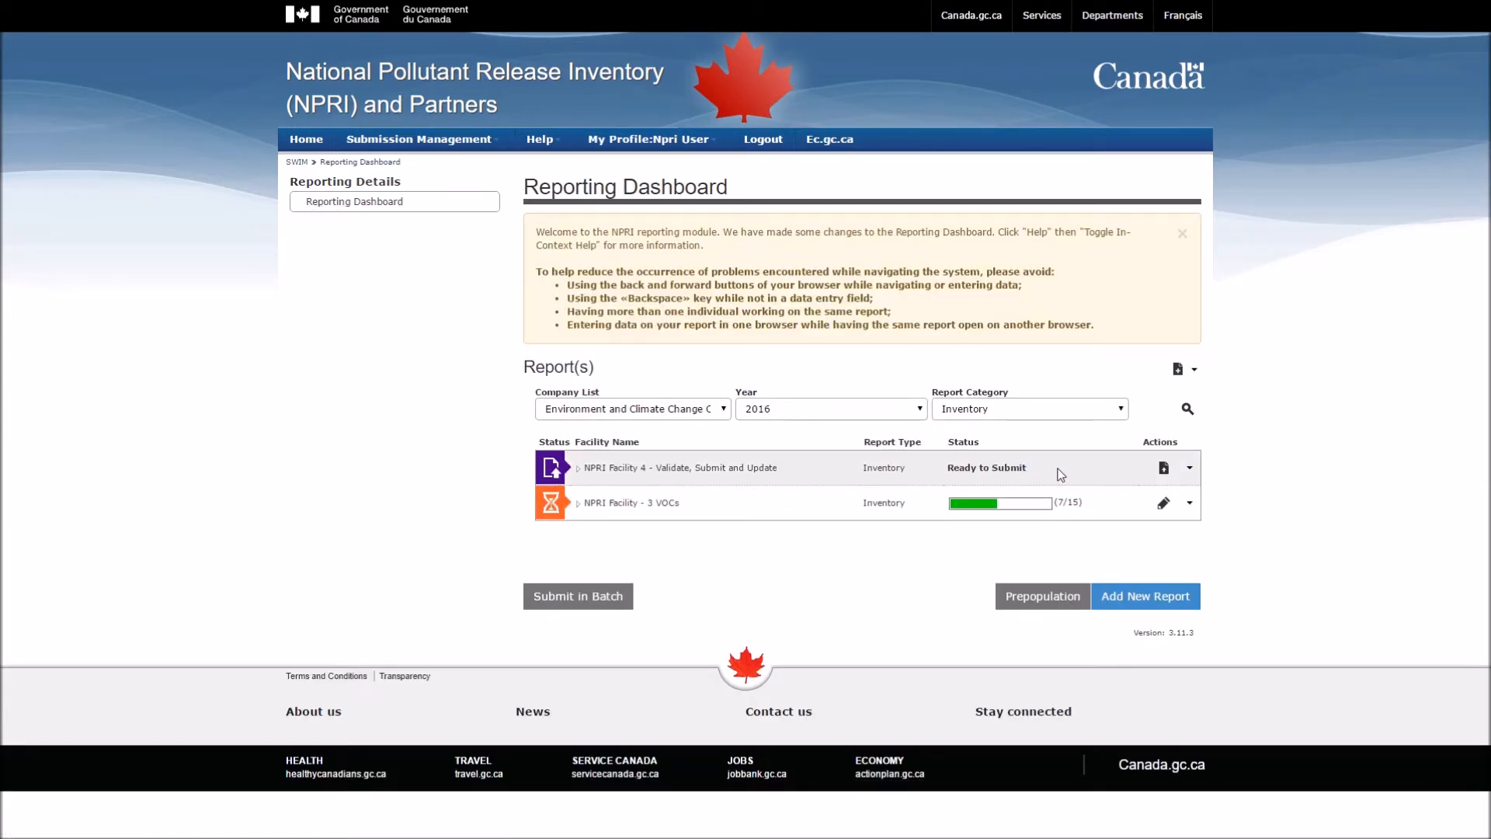
{"action": "left_click", "coordinate": [578, 469]}
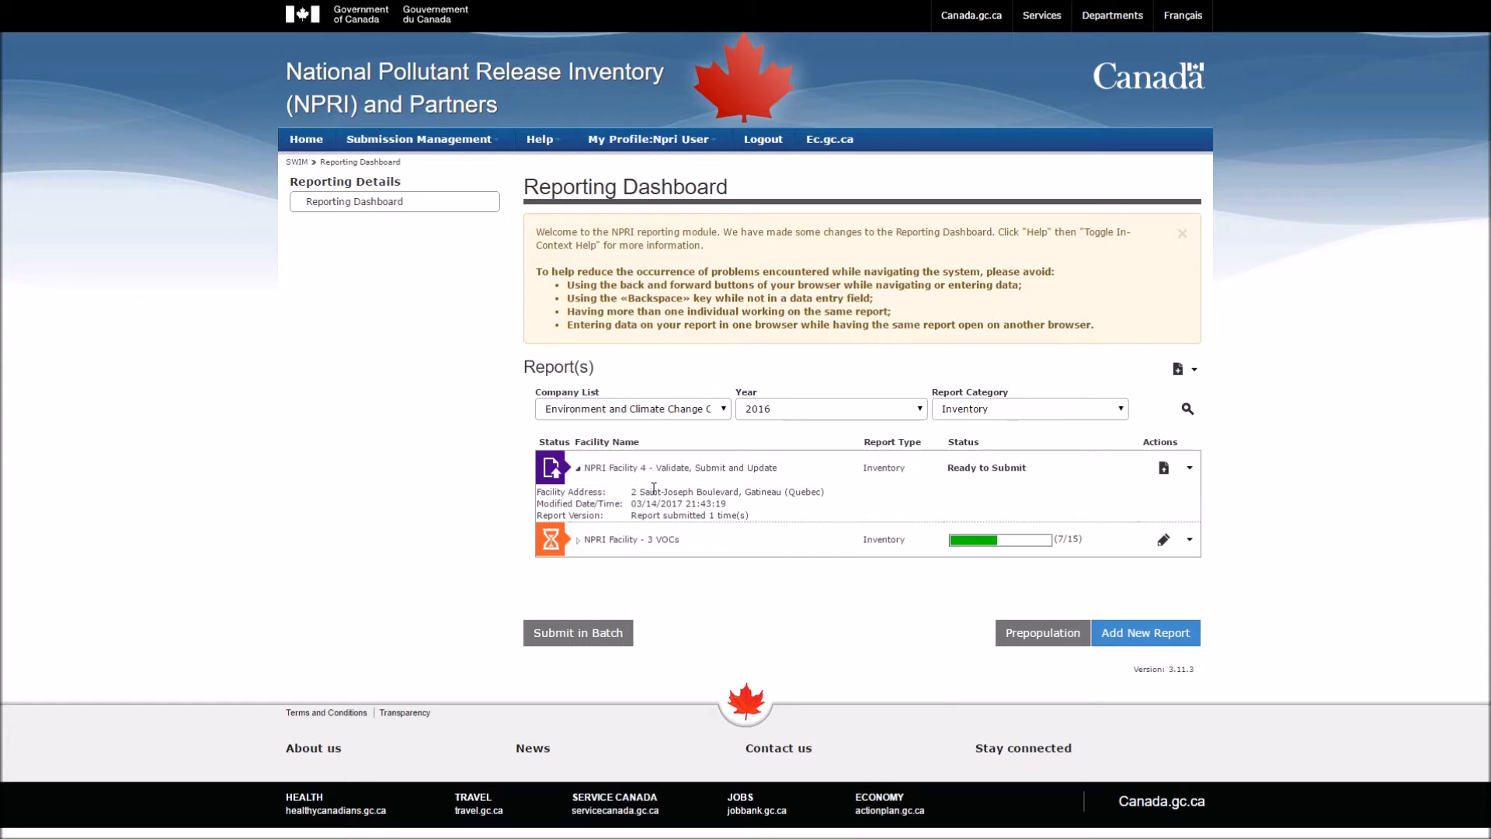
{"action": "left_click_drag", "start_coordinate": [723, 515], "coordinate": [700, 515]}
{"action": "left_click", "coordinate": [764, 525]}
Step: Submit the updated Facility 4 report with the electronic certification and dismiss the confirmation
{"action": "left_click", "coordinate": [1191, 468]}
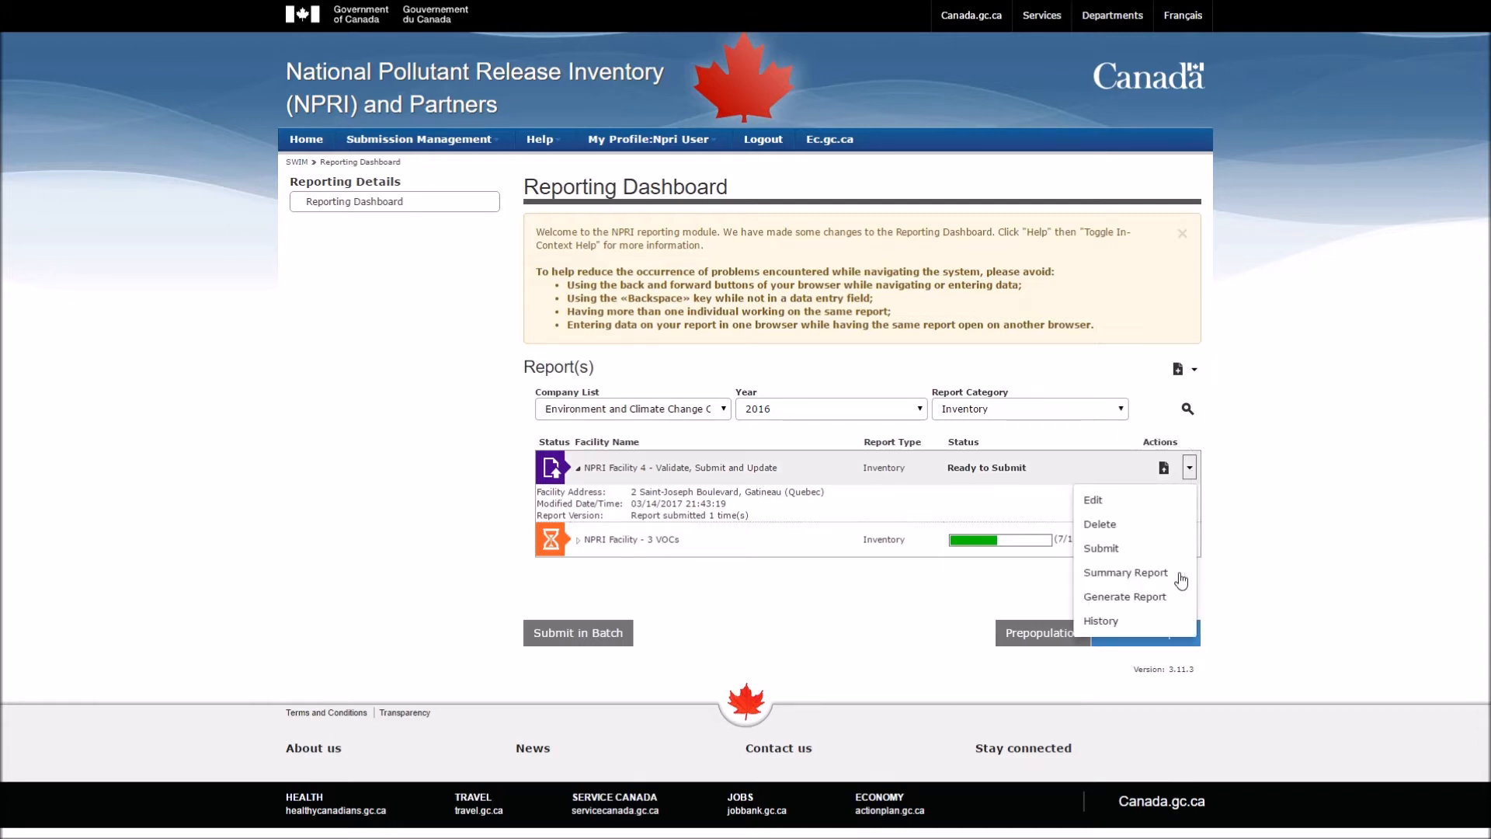
{"action": "left_click", "coordinate": [1106, 548]}
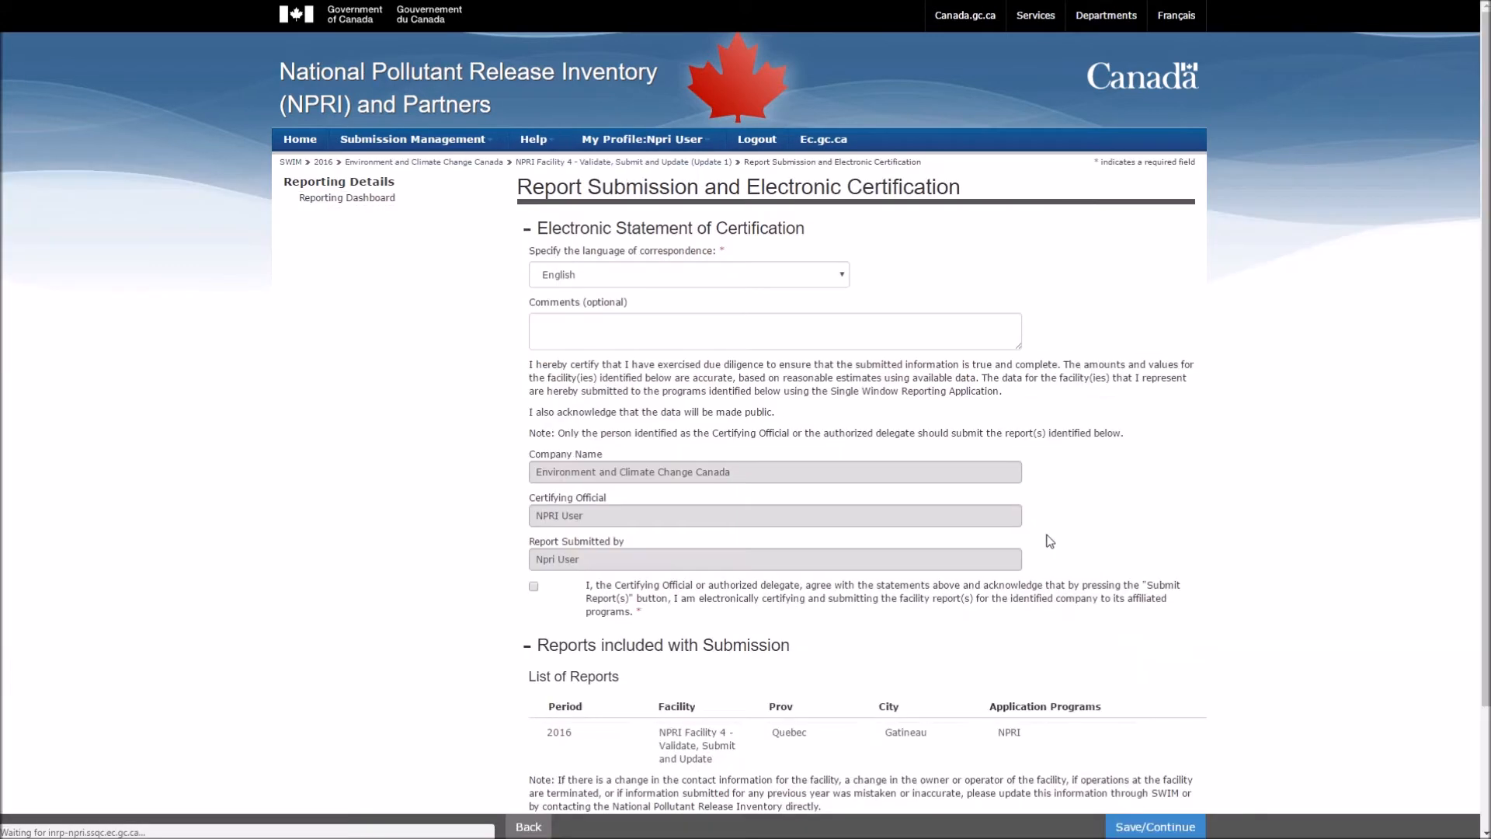
{"action": "left_click", "coordinate": [534, 586]}
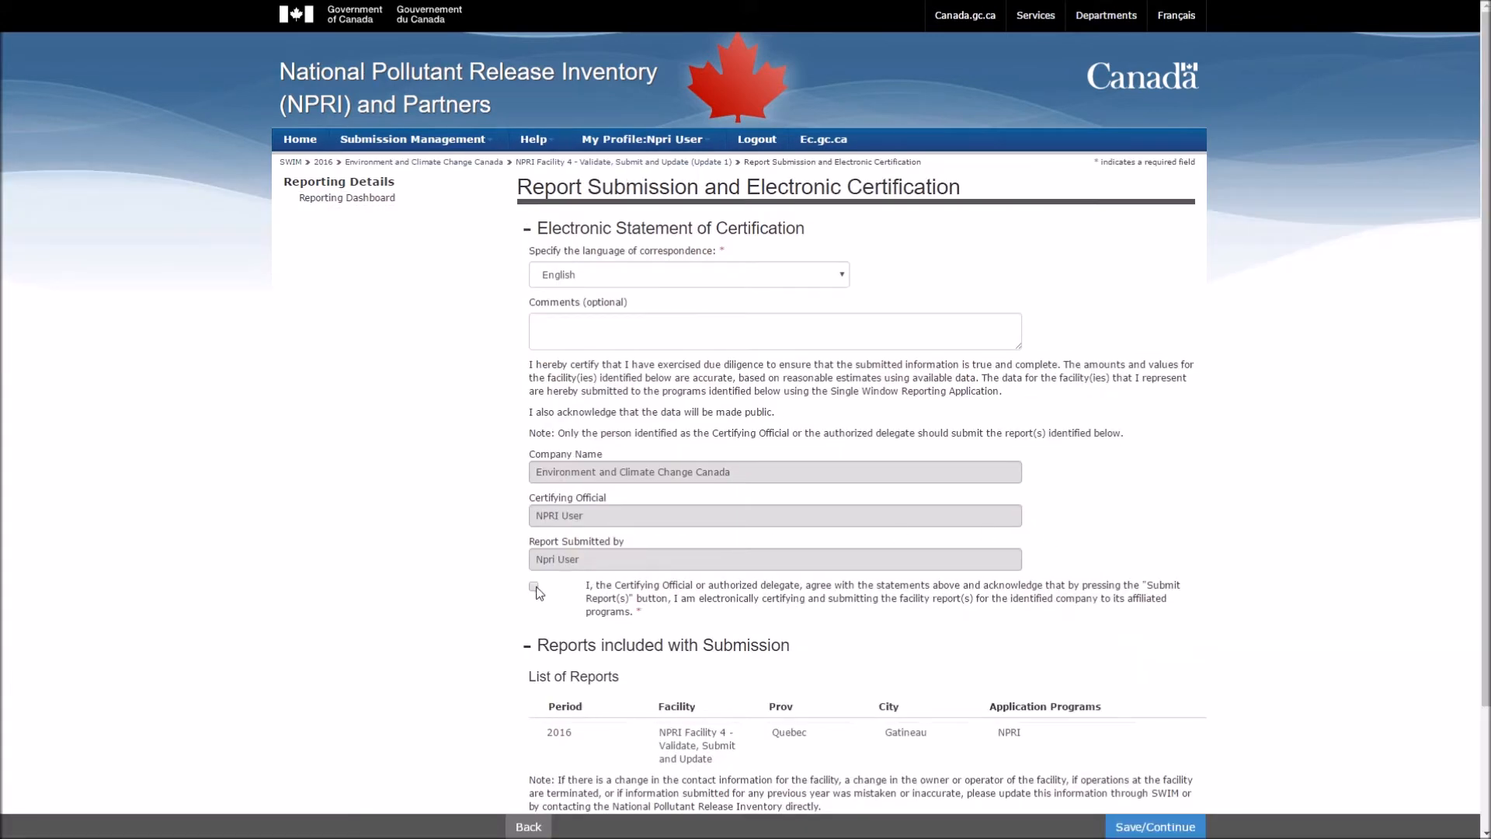
{"action": "left_click", "coordinate": [1152, 828]}
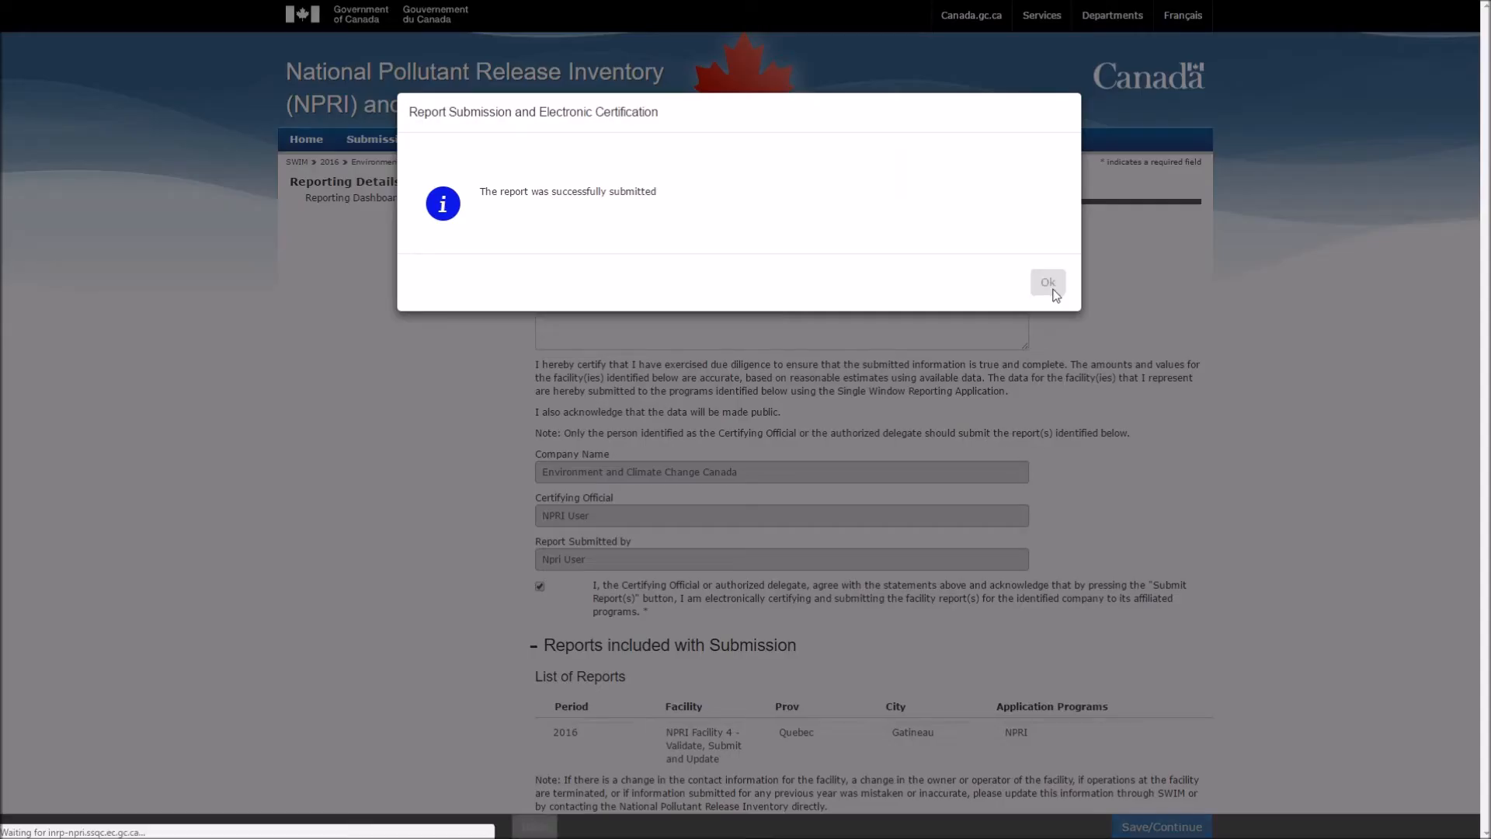
{"action": "left_click", "coordinate": [1047, 282]}
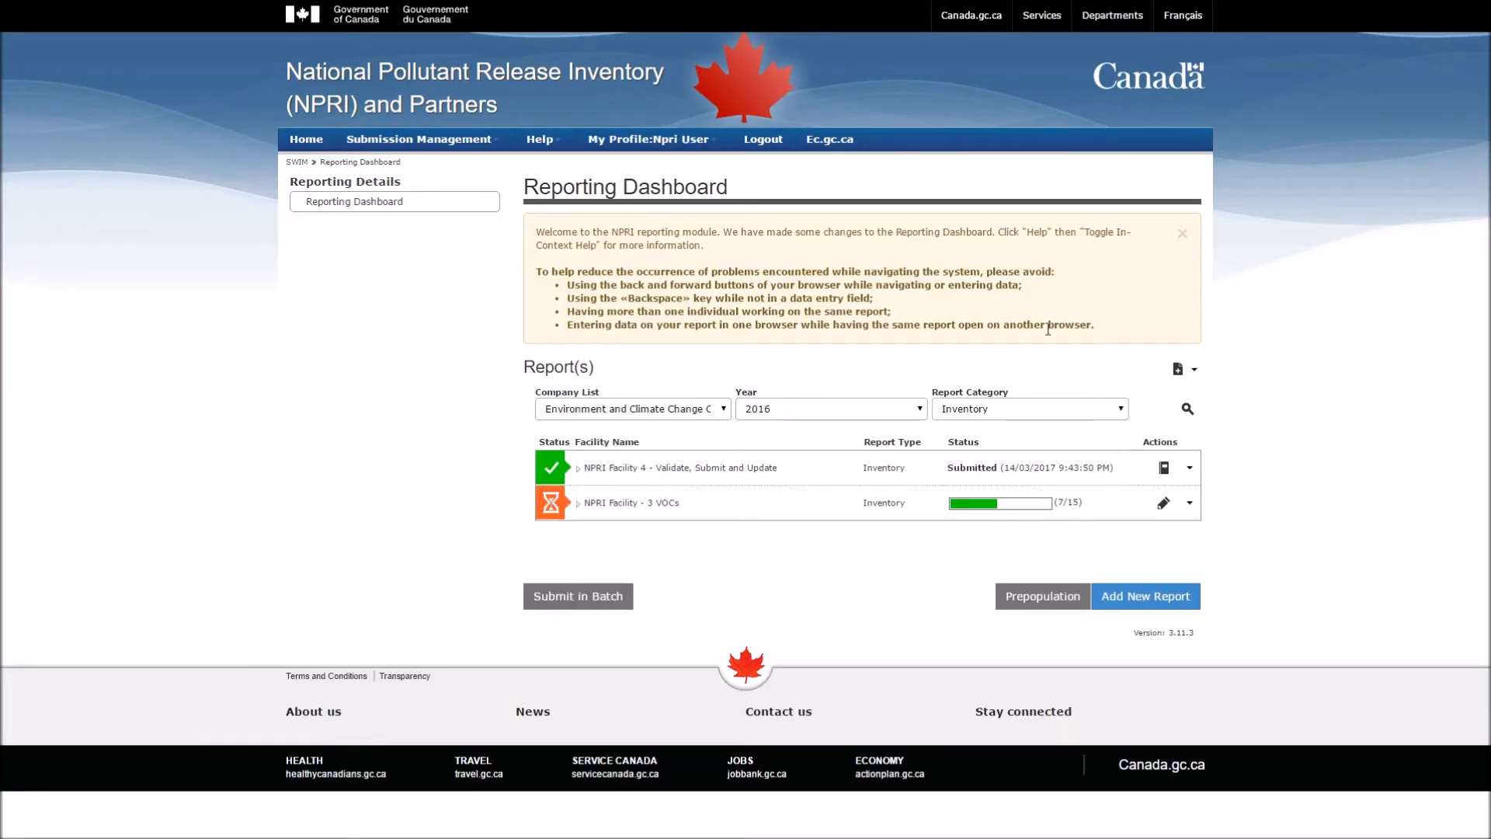
{"action": "left_click", "coordinate": [578, 469]}
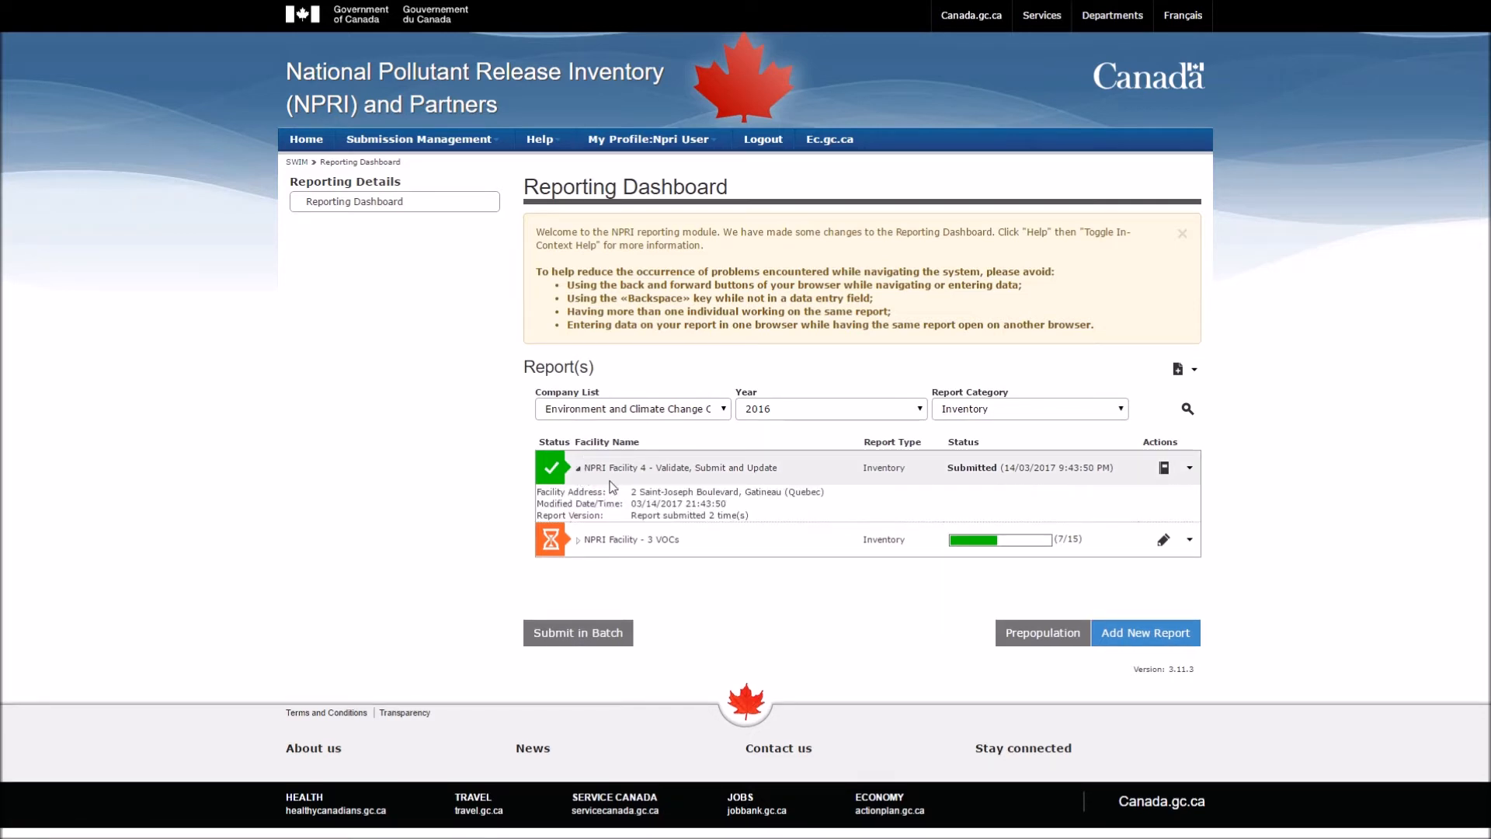
{"action": "left_click_drag", "start_coordinate": [686, 515], "coordinate": [756, 523]}
{"action": "left_click", "coordinate": [756, 516]}
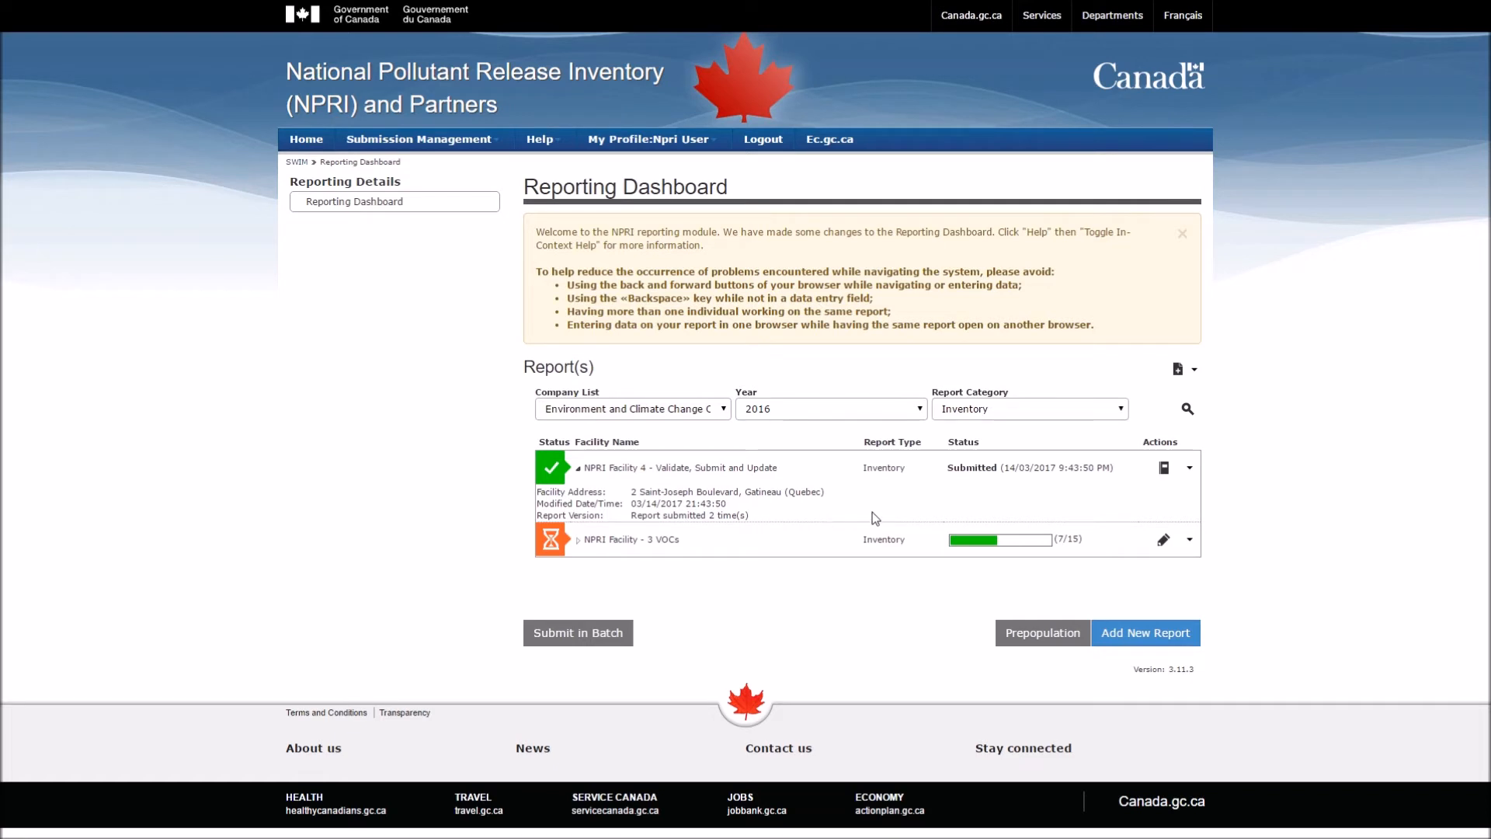
{"action": "left_click", "coordinate": [1196, 471]}
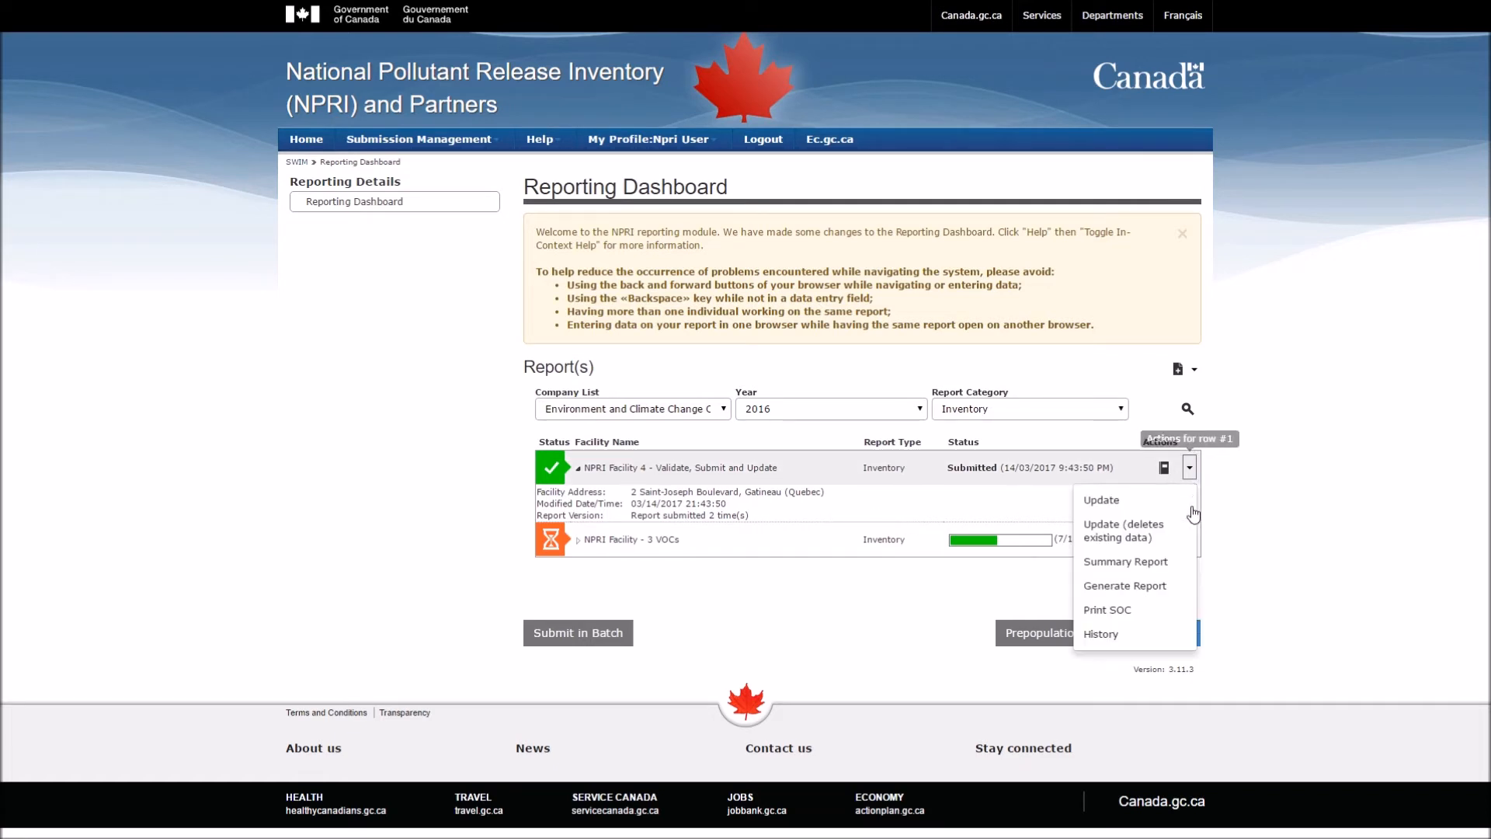
{"action": "left_click", "coordinate": [1146, 562]}
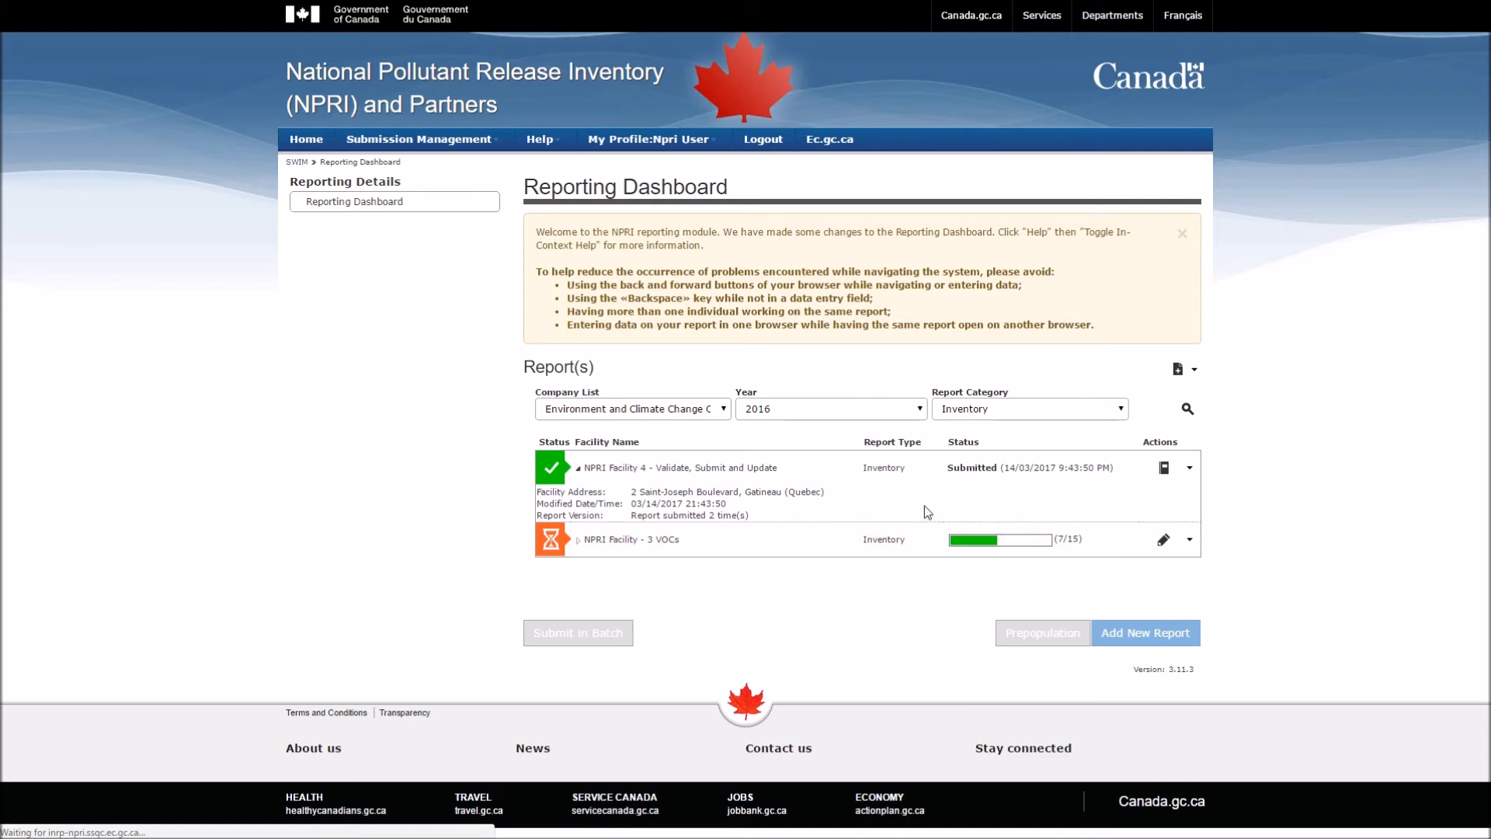
{"action": "scroll", "coordinate": [919, 501], "scroll_direction": "down", "scroll_amount": 1}
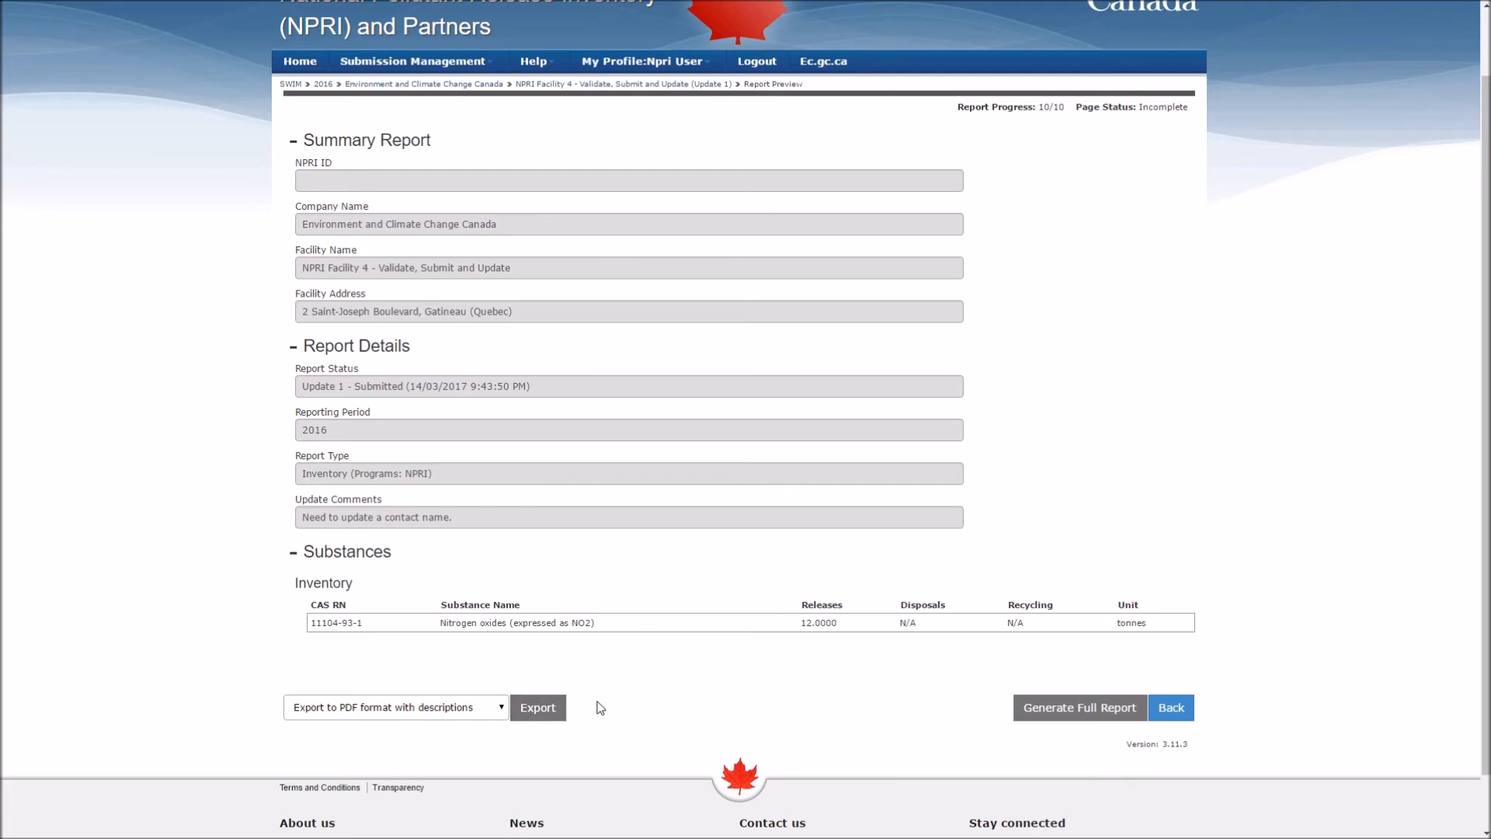
{"action": "left_click", "coordinate": [1176, 712]}
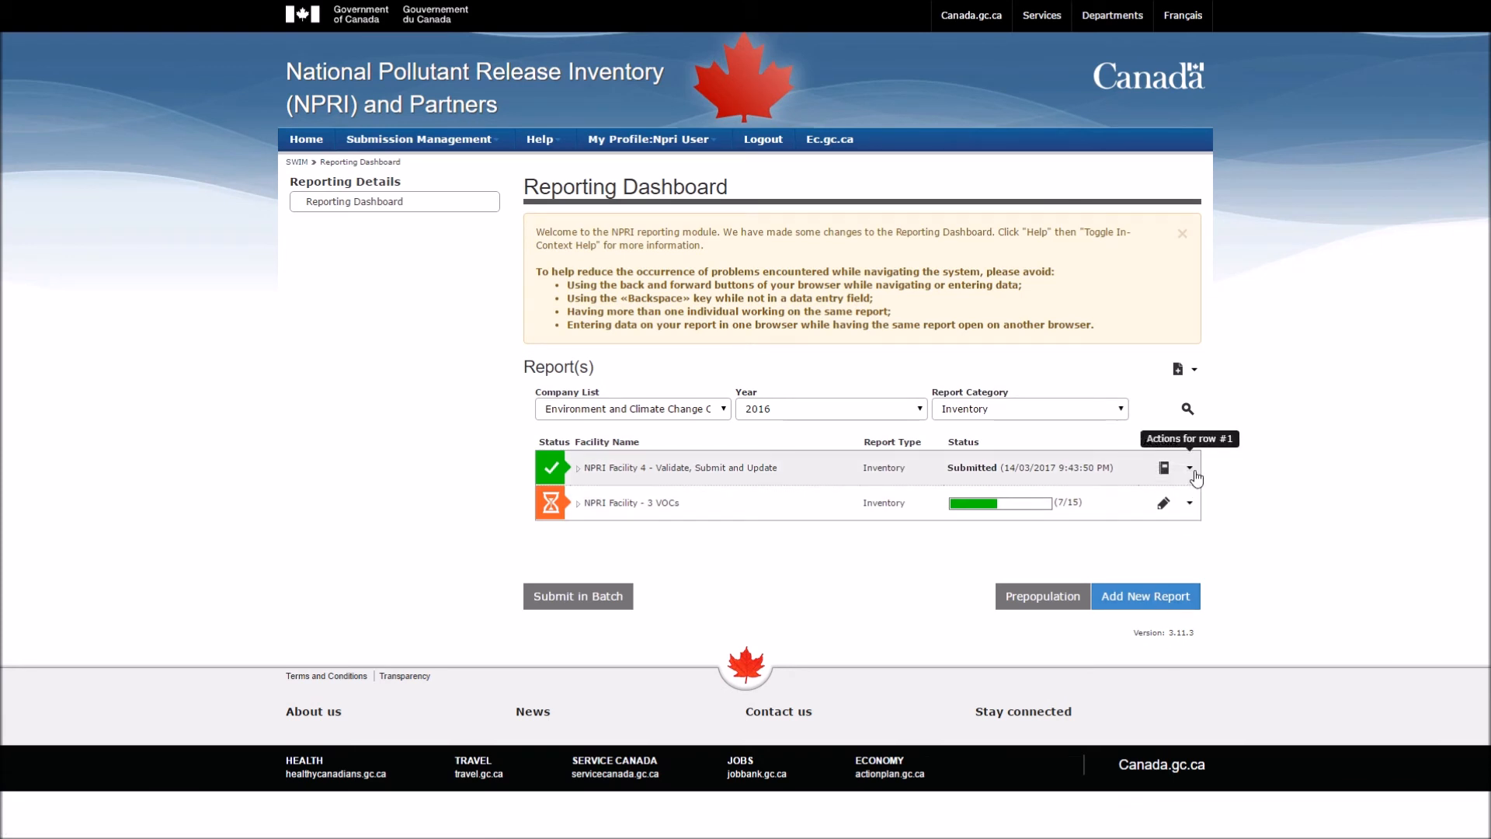
Step: Show the Contact NPRI page from the Help menu
{"action": "left_click", "coordinate": [1192, 470]}
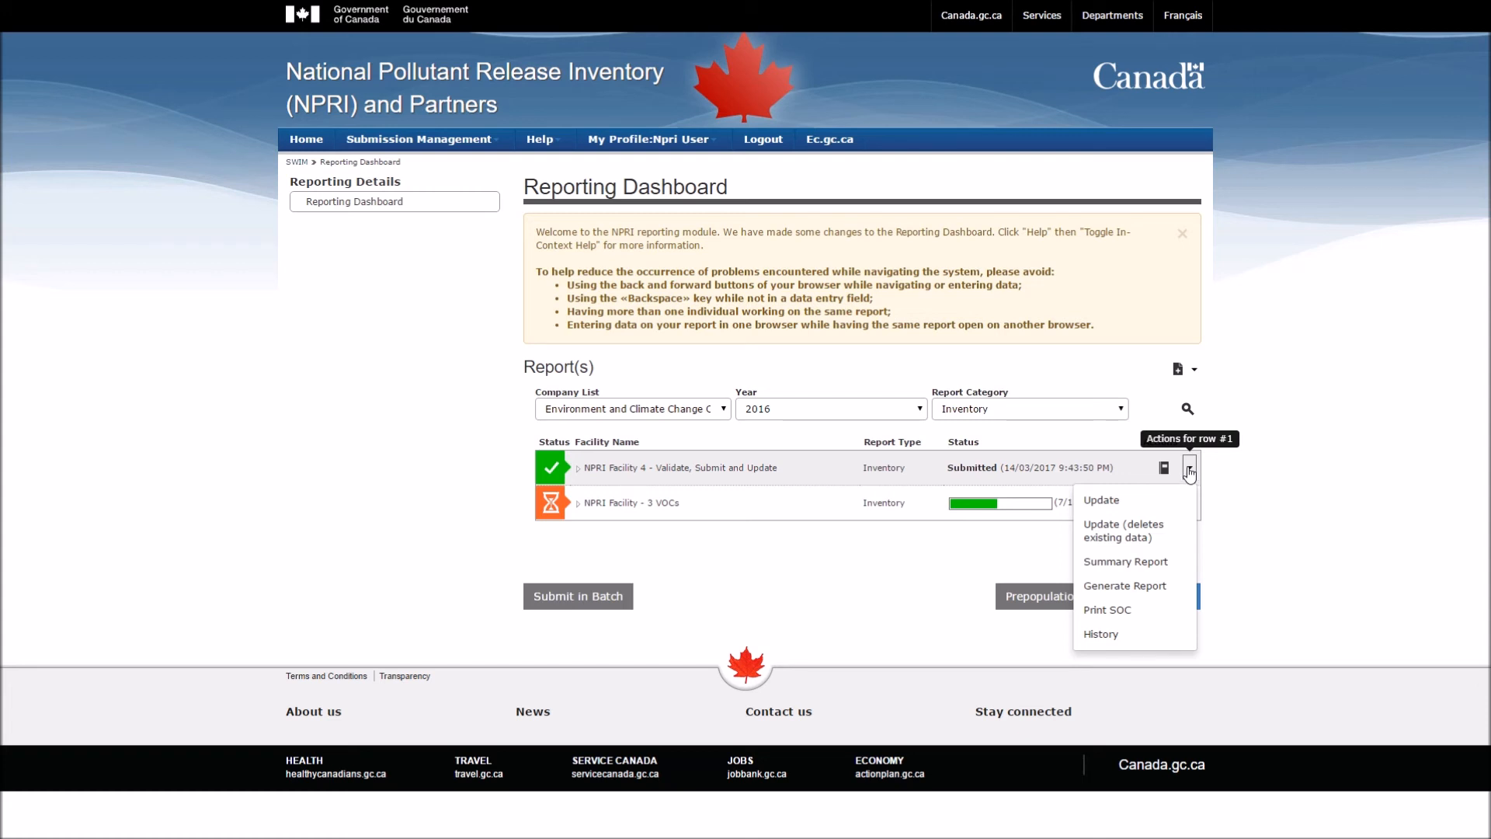
{"action": "left_click", "coordinate": [564, 151]}
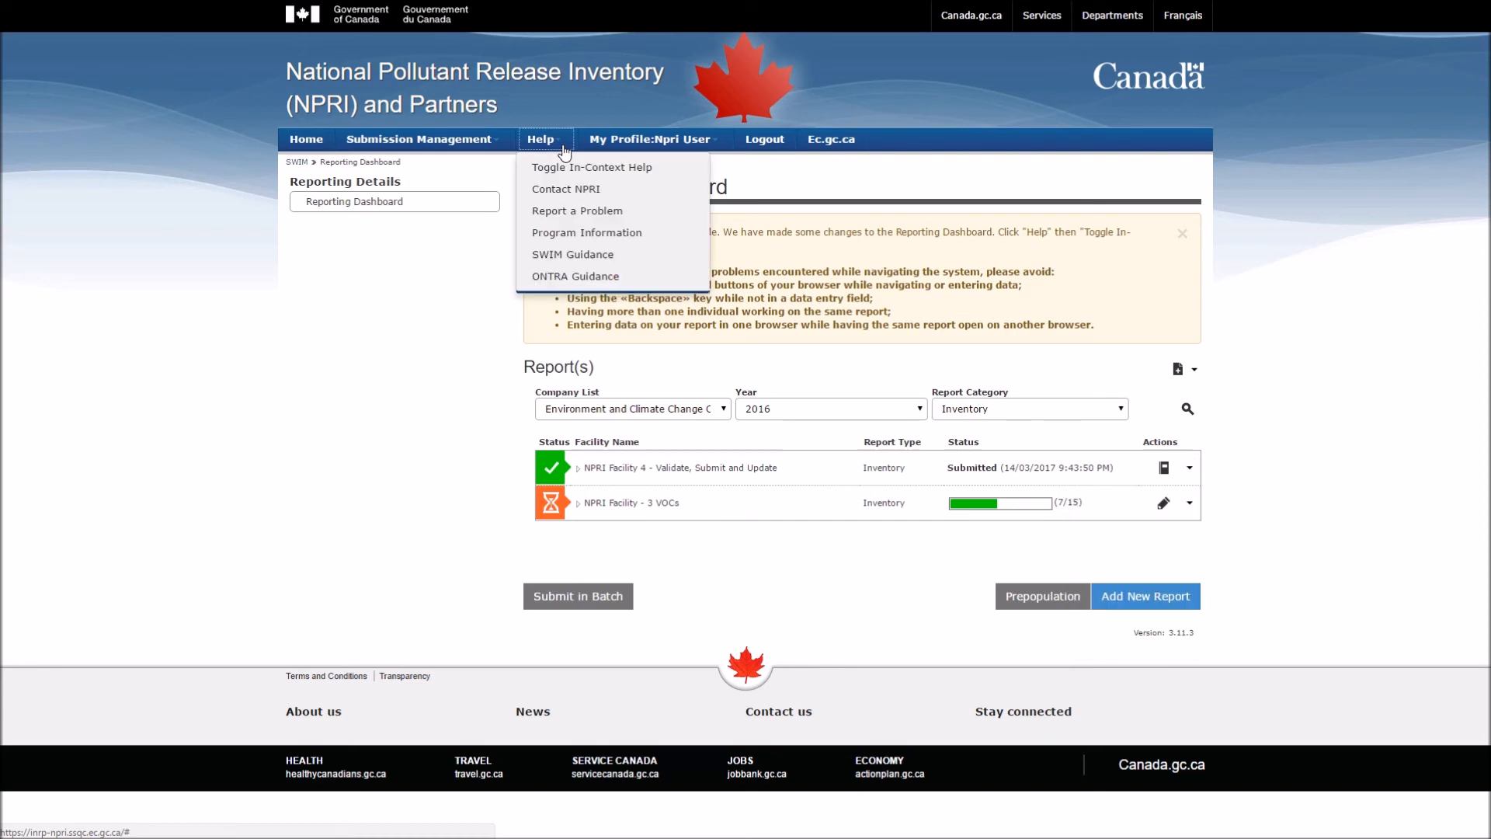
{"action": "left_click", "coordinate": [572, 191]}
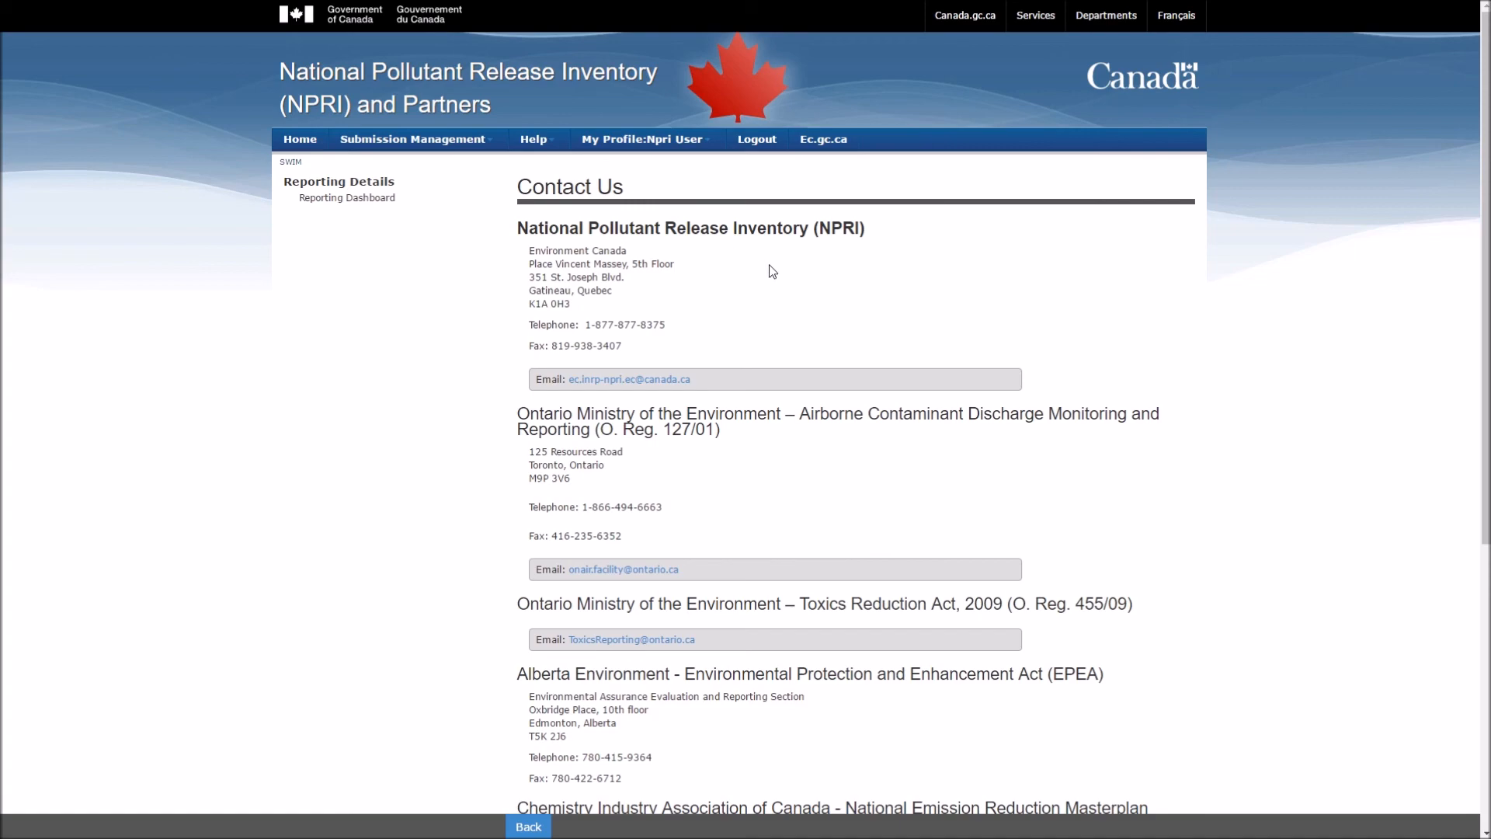